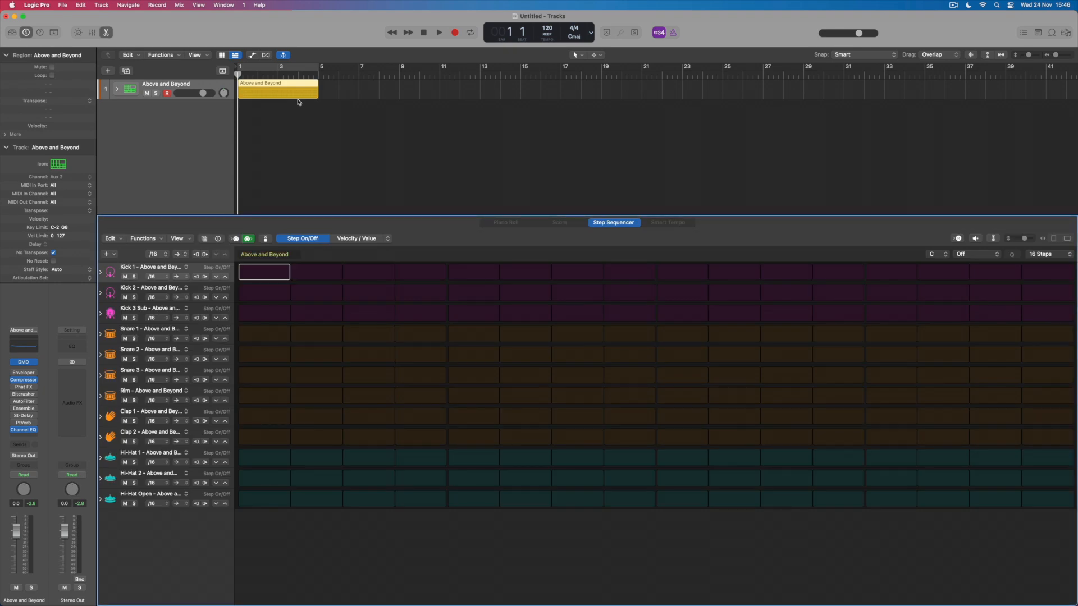
Loop the drum region's playback and activate Kick 1 on steps 1, 5, 9 and 13, Kick 2 on step 2 and Kick 3 Sub on step 4.
{"action": "left_click", "coordinate": [287, 67]}
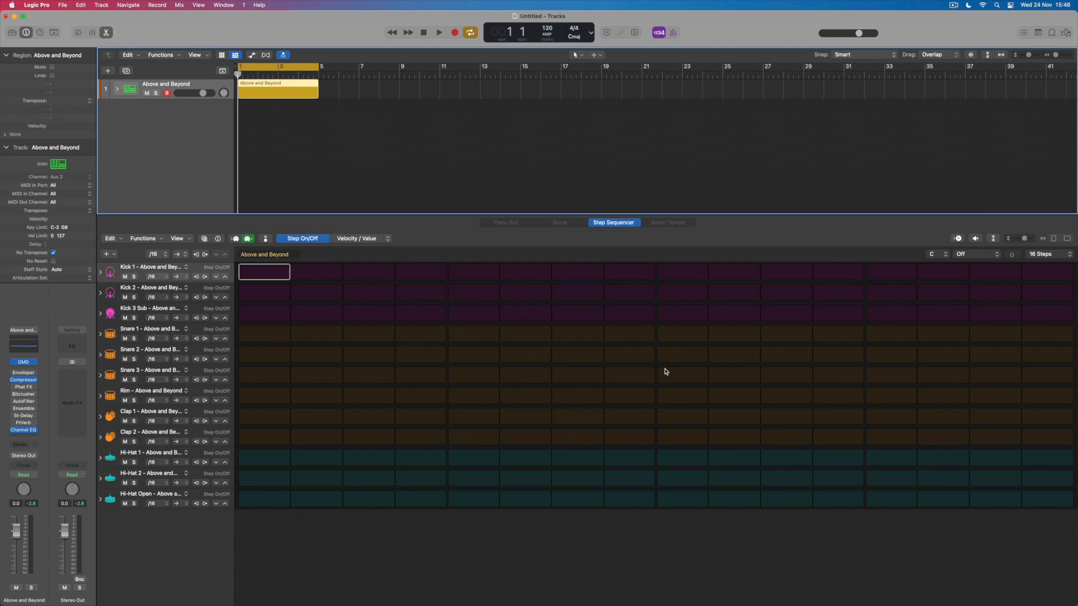
{"action": "key", "text": "space"}
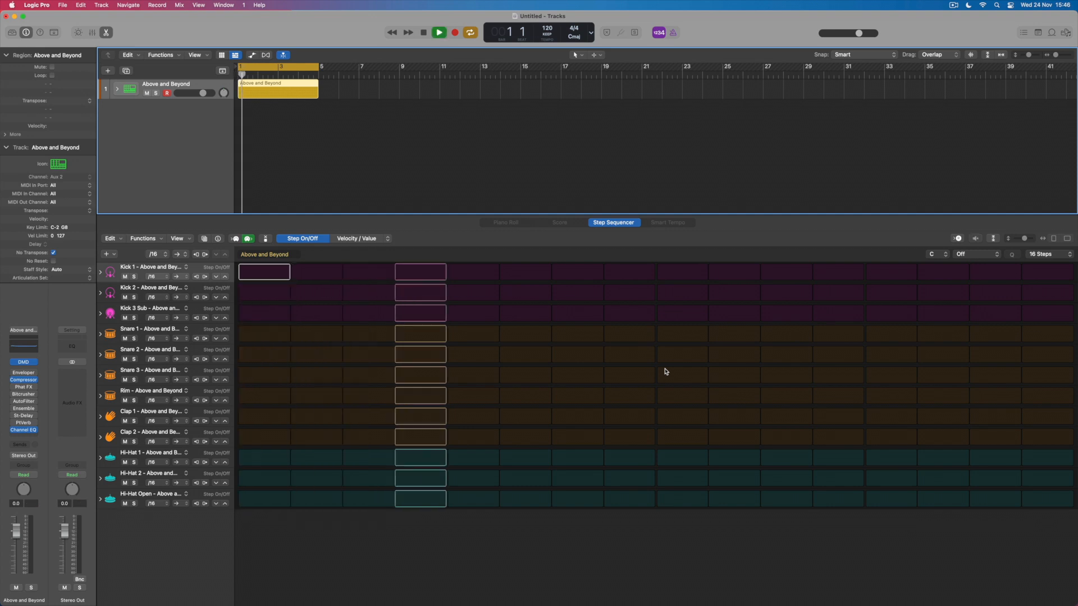
{"action": "left_click", "coordinate": [264, 272]}
{"action": "left_click", "coordinate": [477, 273]}
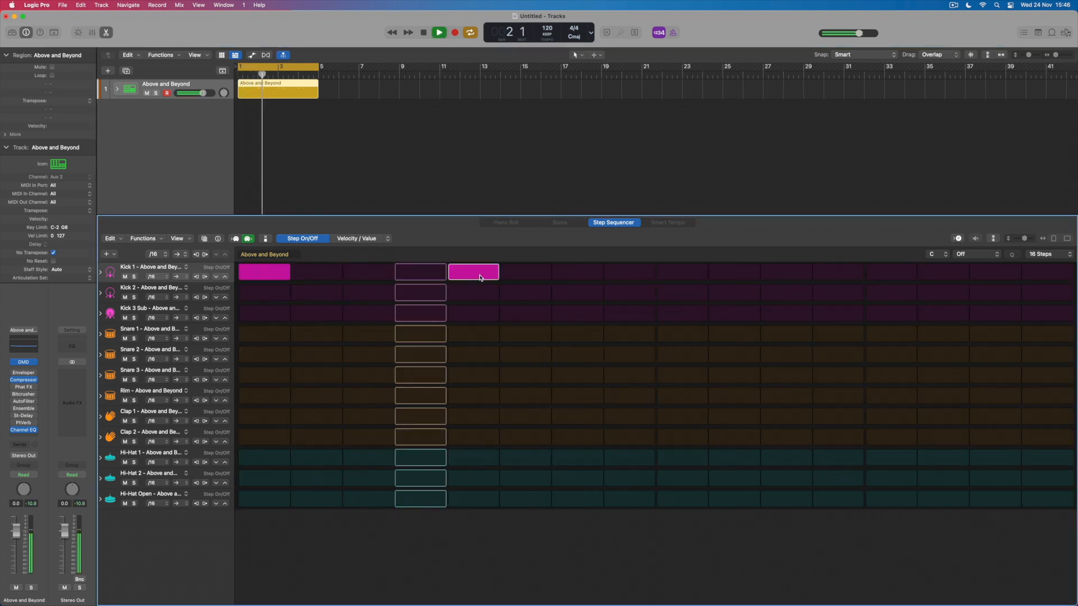
{"action": "left_click", "coordinate": [682, 272]}
{"action": "left_click", "coordinate": [865, 273]}
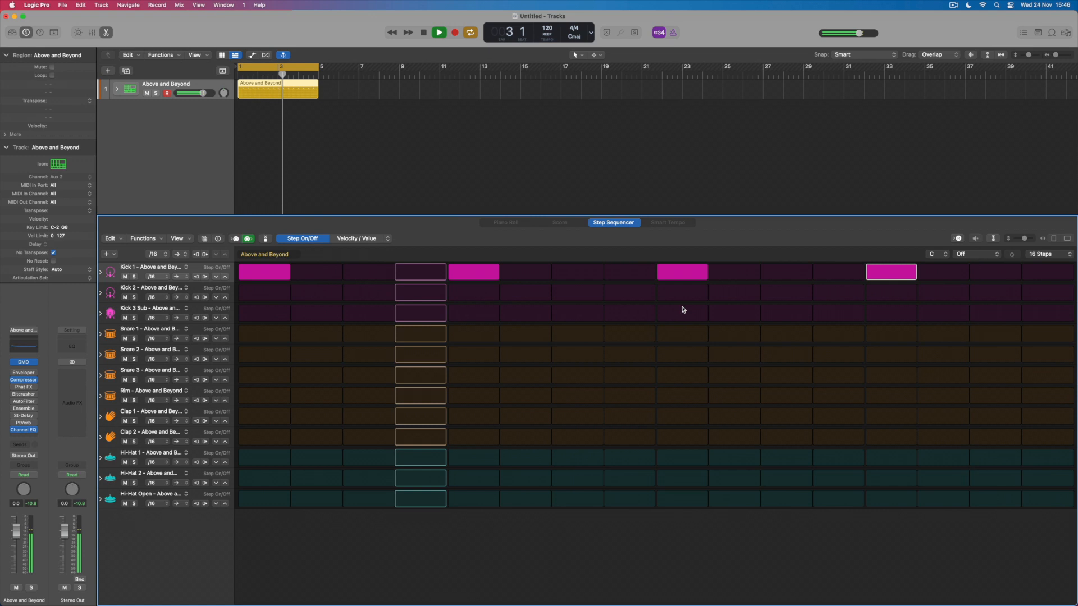
{"action": "left_click", "coordinate": [312, 295]}
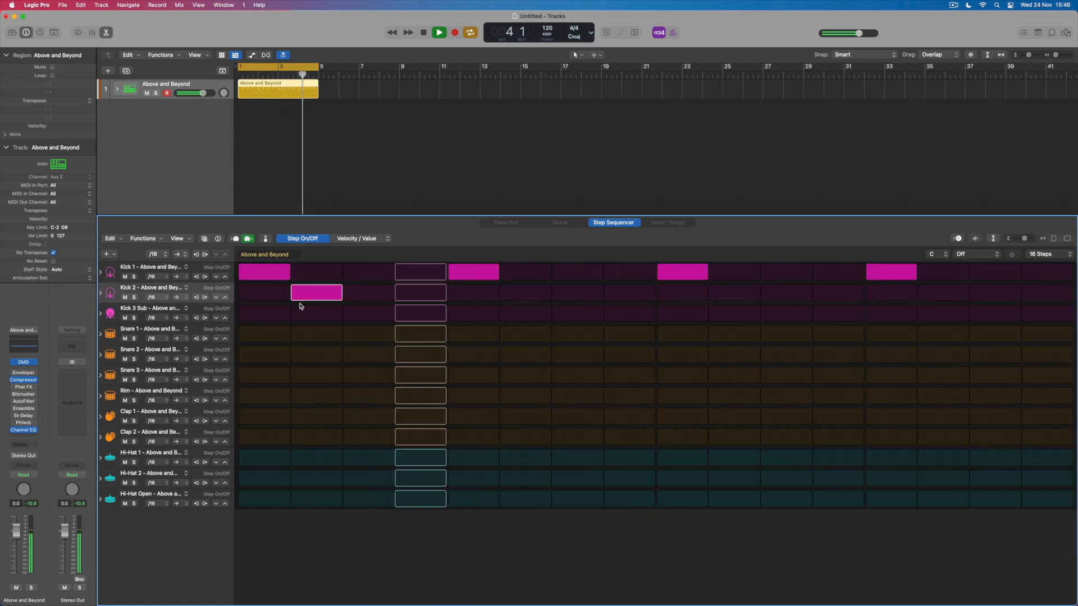
{"action": "left_click", "coordinate": [425, 317]}
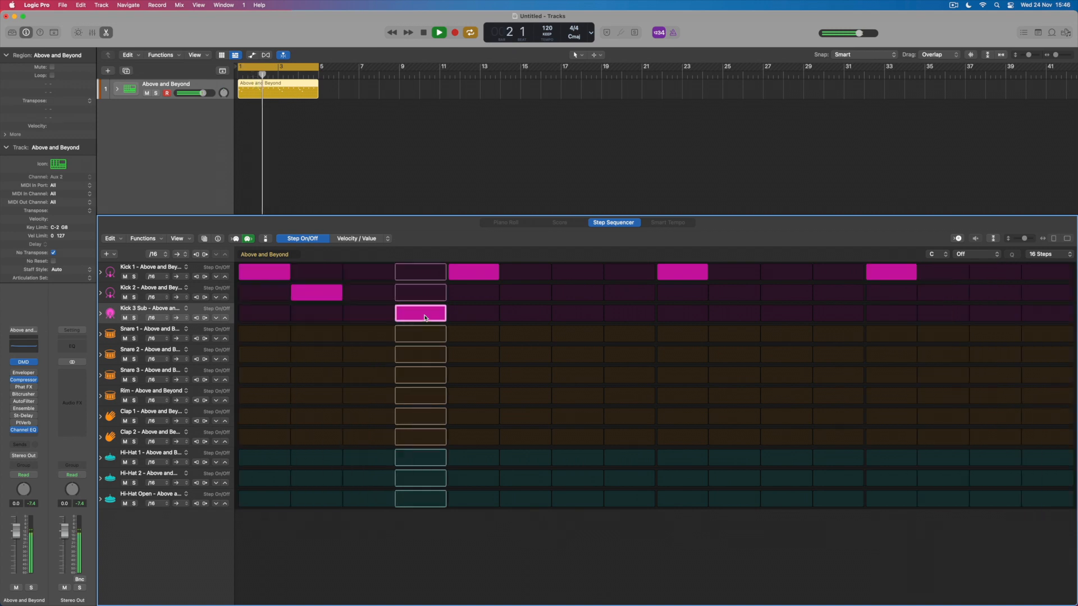
Activate Snare 1 on steps 5 and 13, Clap 1 on step 13 and Clap 2 on step 5.
{"action": "left_click", "coordinate": [473, 334]}
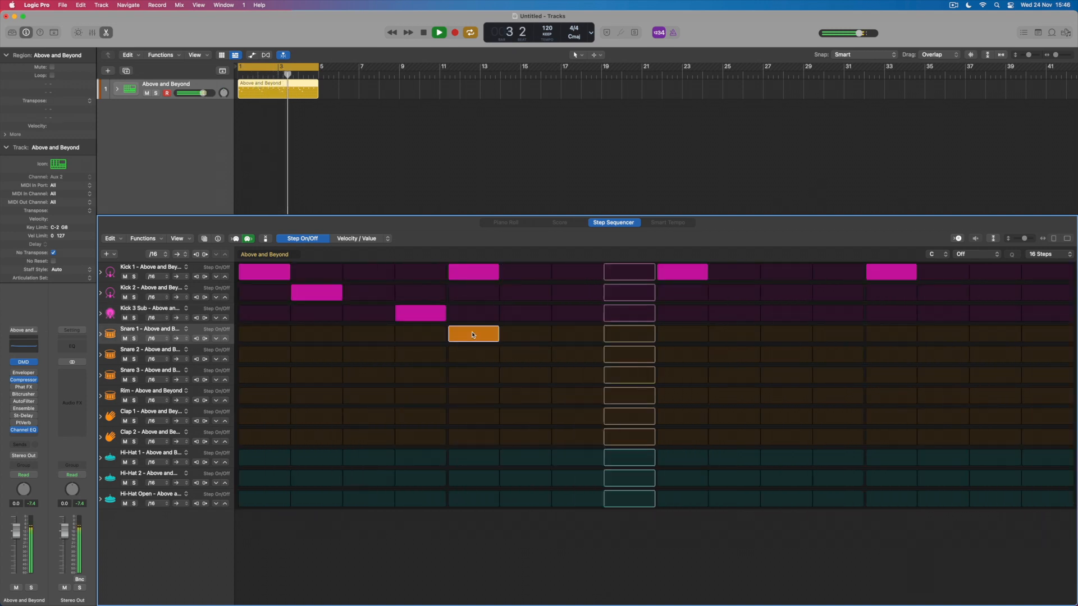
{"action": "left_click", "coordinate": [889, 336]}
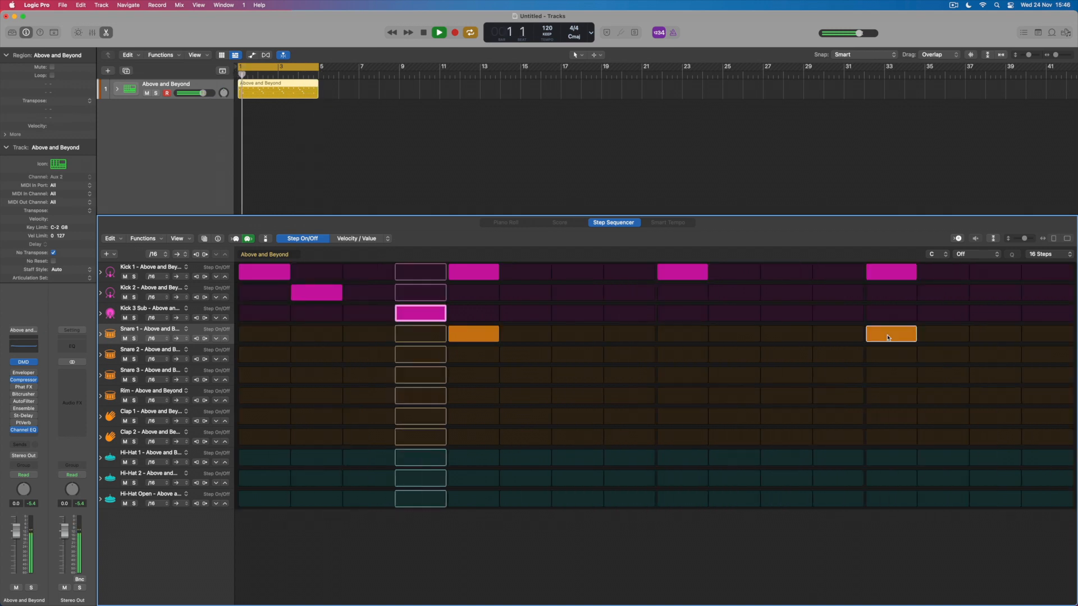
{"action": "left_click", "coordinate": [885, 419]}
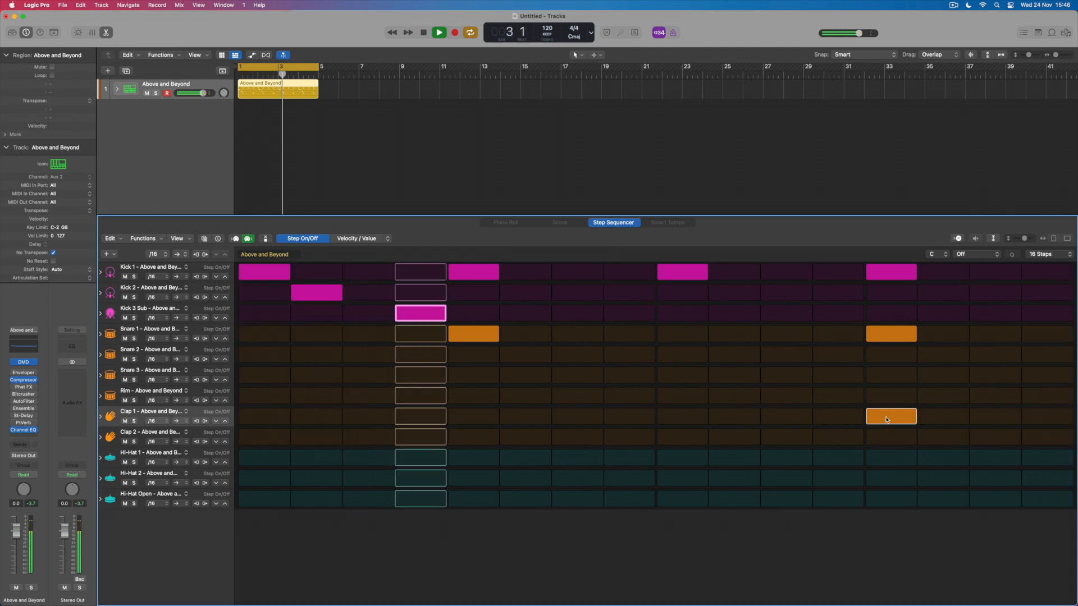
{"action": "left_click", "coordinate": [476, 440]}
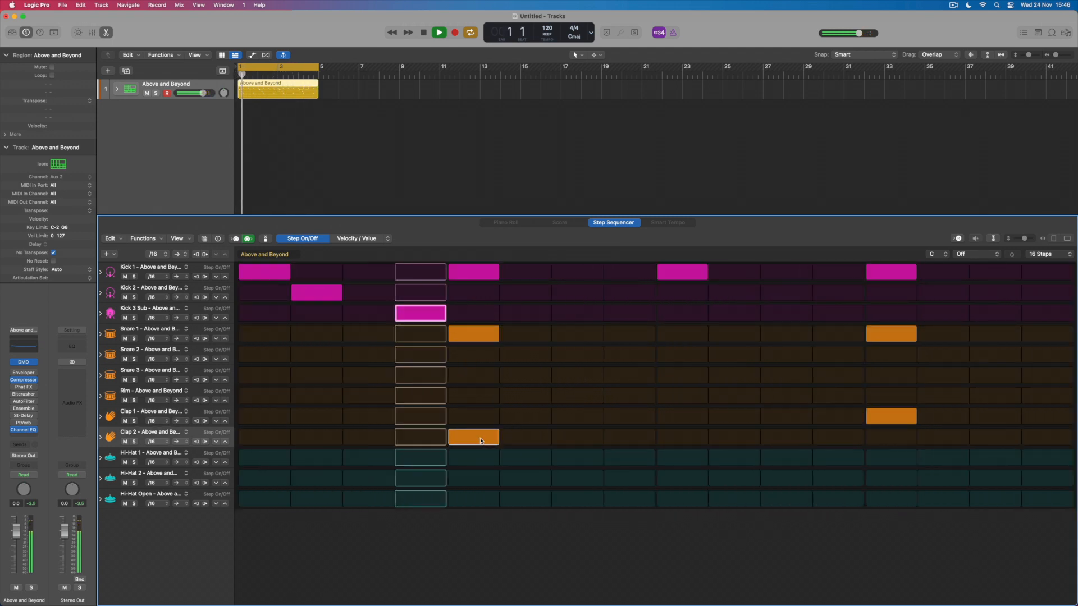
Activate Hi-Hat 1 on steps 1, 5, 9, 13 and 15 of the pattern.
{"action": "left_click", "coordinate": [276, 459]}
{"action": "left_click", "coordinate": [461, 463]}
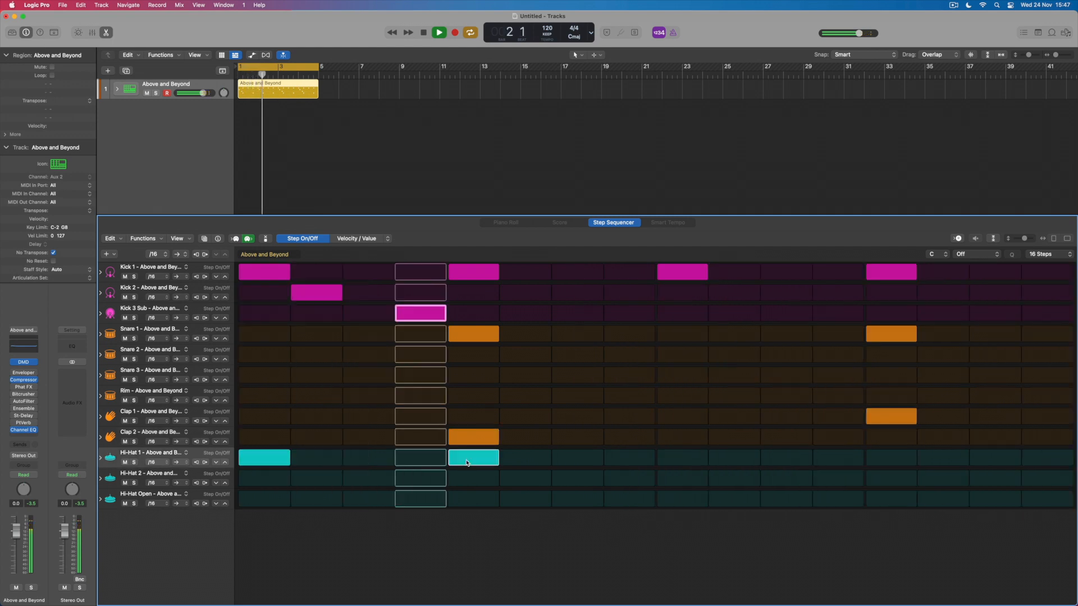
{"action": "left_click", "coordinate": [689, 463]}
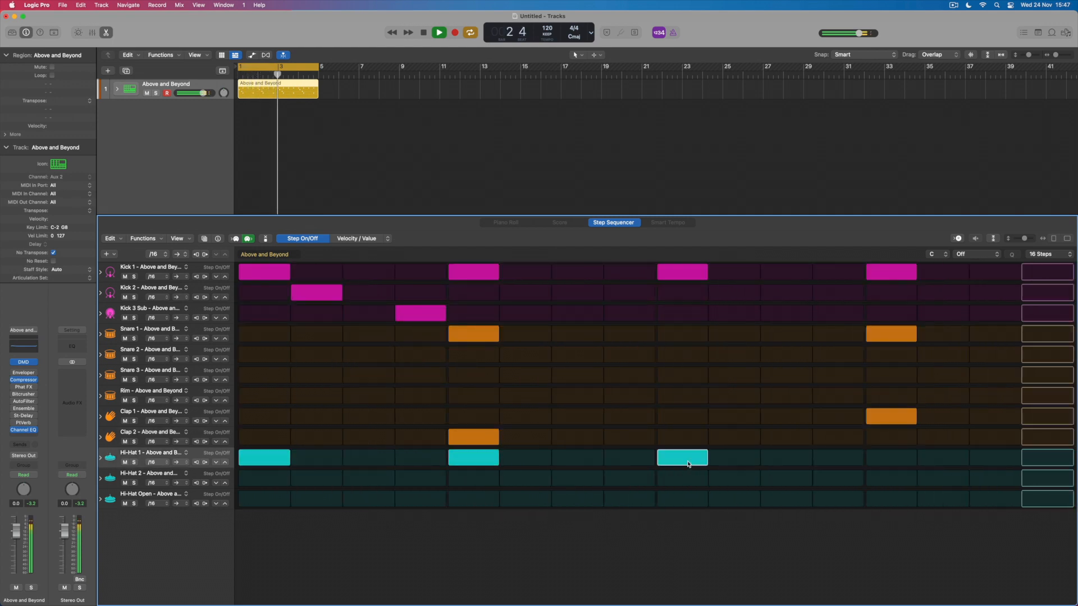
{"action": "left_click", "coordinate": [891, 462]}
{"action": "left_click", "coordinate": [974, 462]}
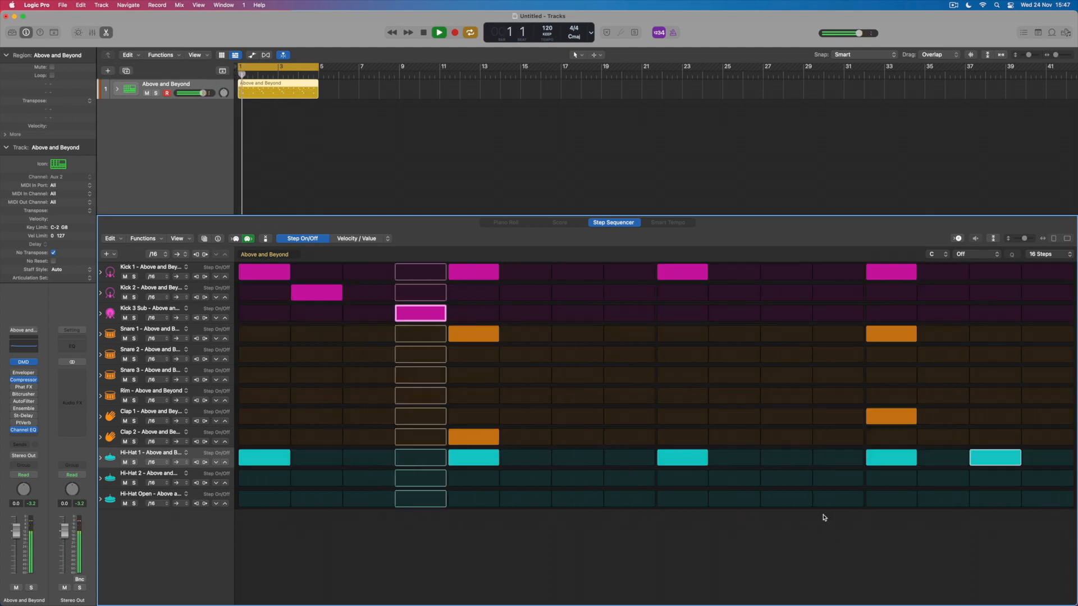
{"action": "left_click", "coordinate": [526, 400]}
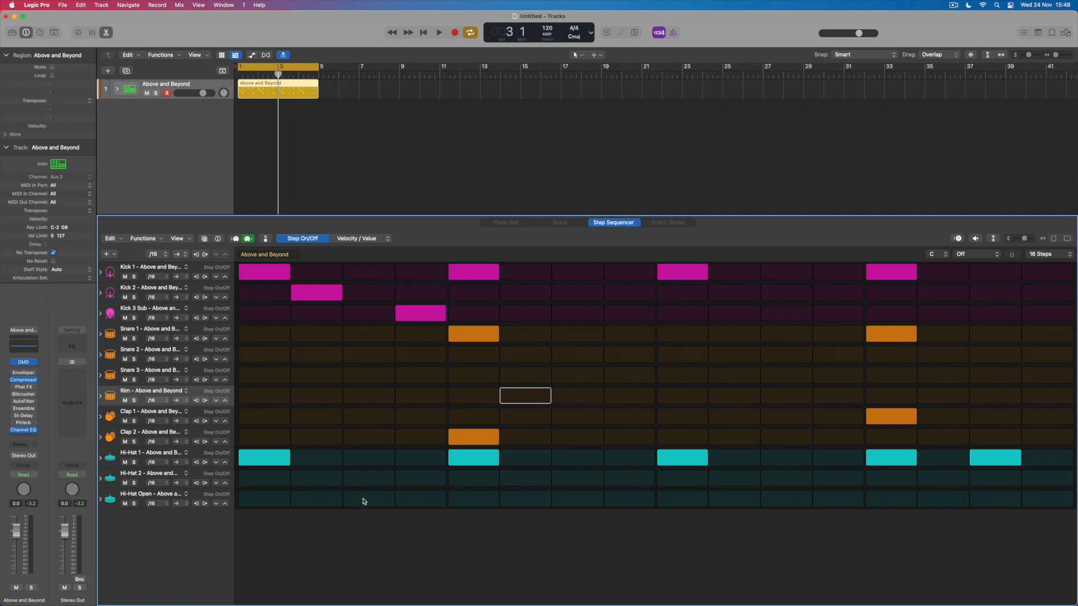
Add Hi-Hat 1 hits on steps 3, 7 and 11 to complete an eighth-note rhythm.
{"action": "left_click", "coordinate": [365, 461]}
{"action": "left_click", "coordinate": [574, 461]}
{"action": "left_click", "coordinate": [786, 461]}
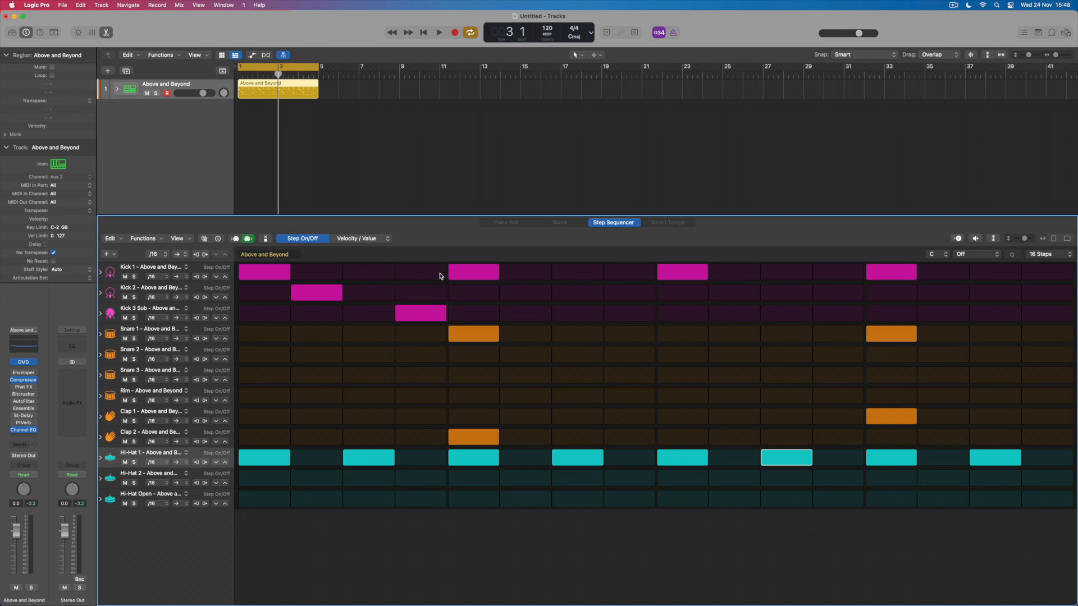
Lower the velocities of the Hi-Hat 1 hits on steps 3, 7, 11 and 15 and audition the pattern.
{"action": "left_click", "coordinate": [357, 239]}
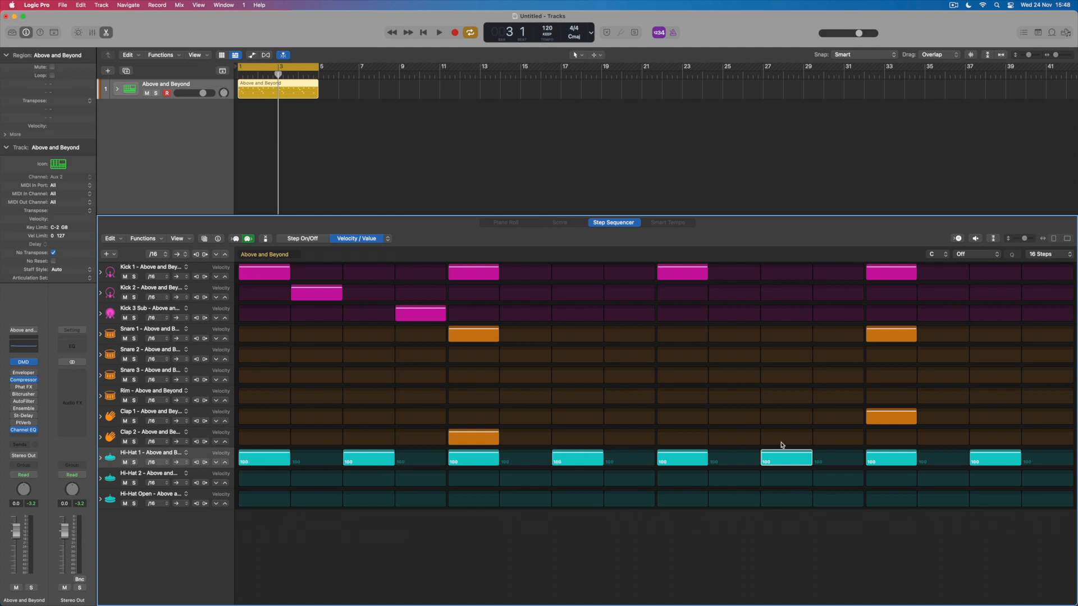
{"action": "left_click_drag", "start_coordinate": [372, 457], "coordinate": [371, 460]}
{"action": "left_click_drag", "start_coordinate": [564, 458], "coordinate": [564, 461]}
{"action": "left_click_drag", "start_coordinate": [772, 458], "coordinate": [772, 462]}
{"action": "left_click_drag", "start_coordinate": [1003, 459], "coordinate": [1003, 463]}
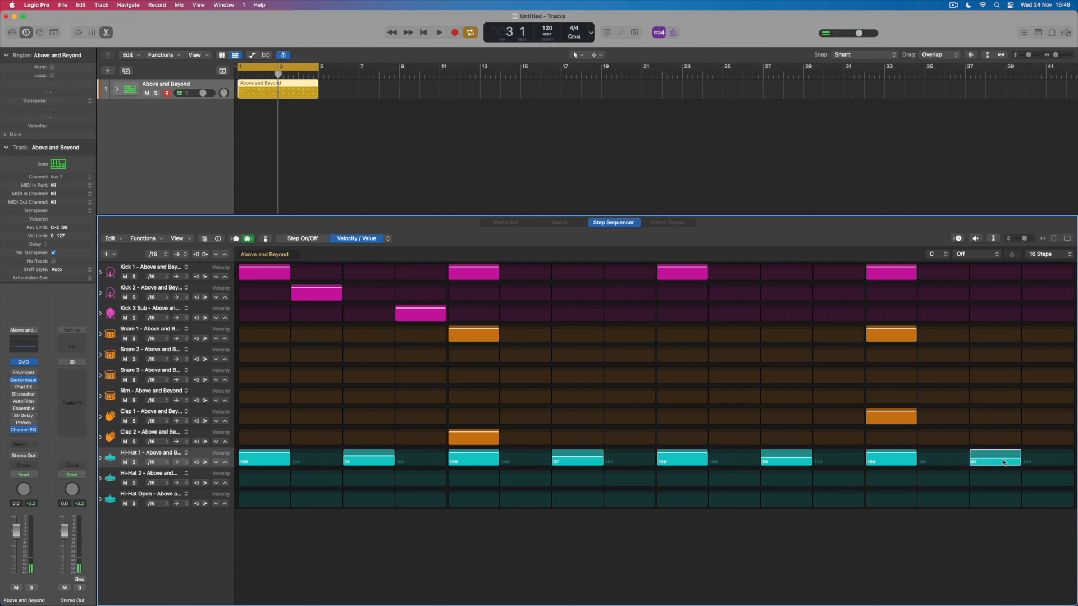
{"action": "key", "text": "space"}
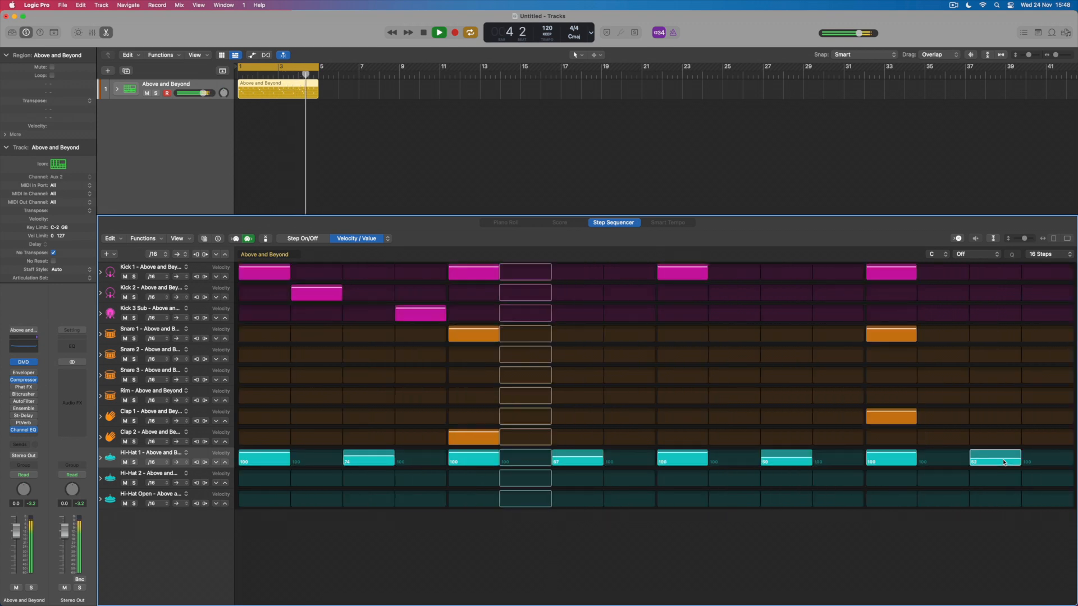
{"action": "key", "text": "space"}
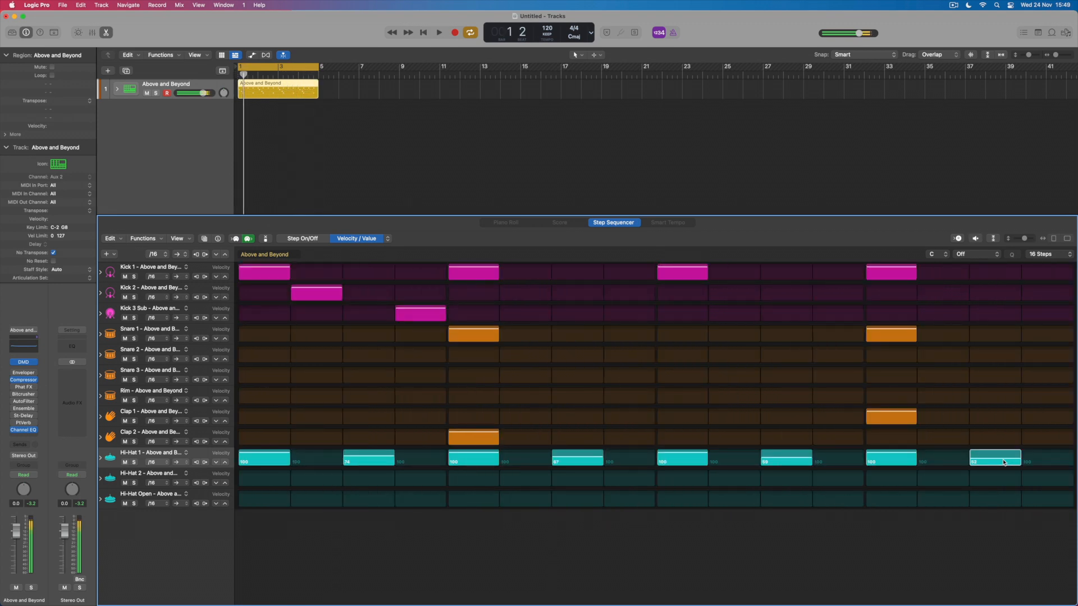
Activate Clap 1 on steps 10, 11 and 12 and audition the pattern.
{"action": "left_click", "coordinate": [312, 241]}
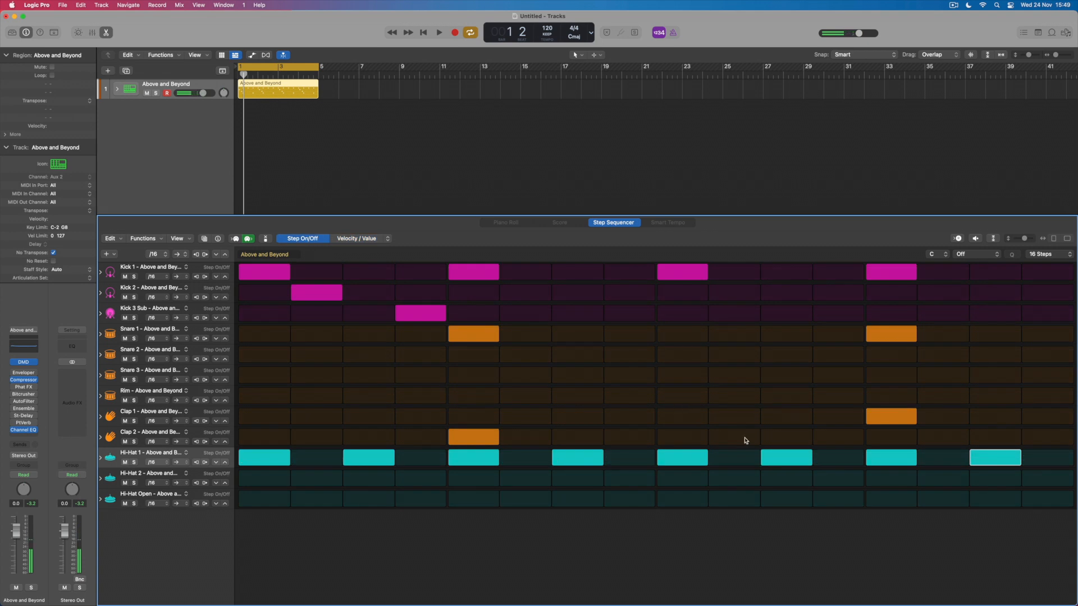
{"action": "left_click", "coordinate": [739, 420]}
{"action": "left_click_drag", "start_coordinate": [768, 423], "coordinate": [827, 421]}
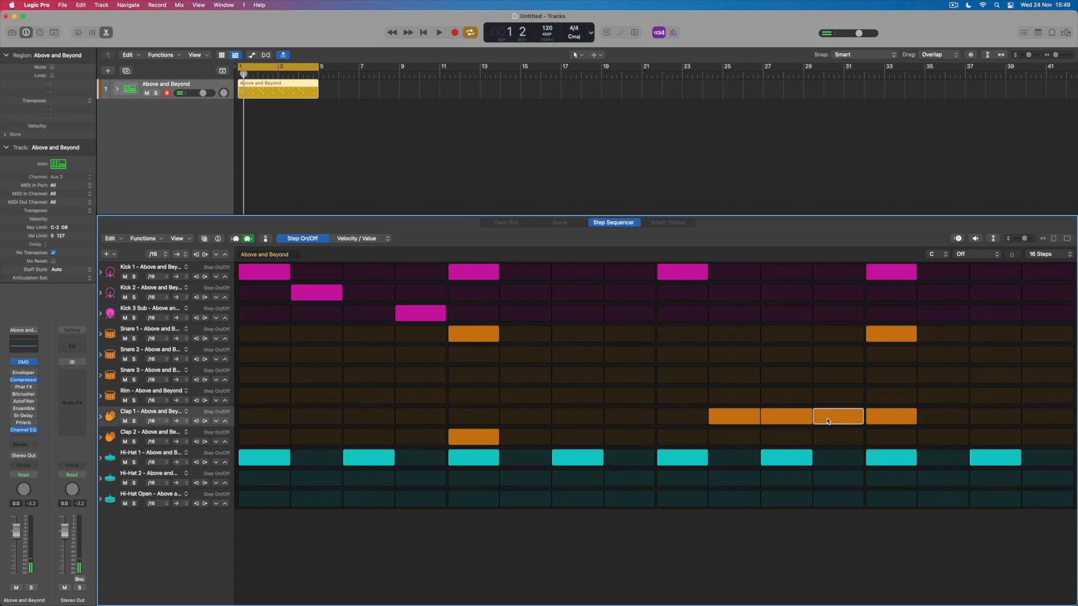
{"action": "key", "text": "space"}
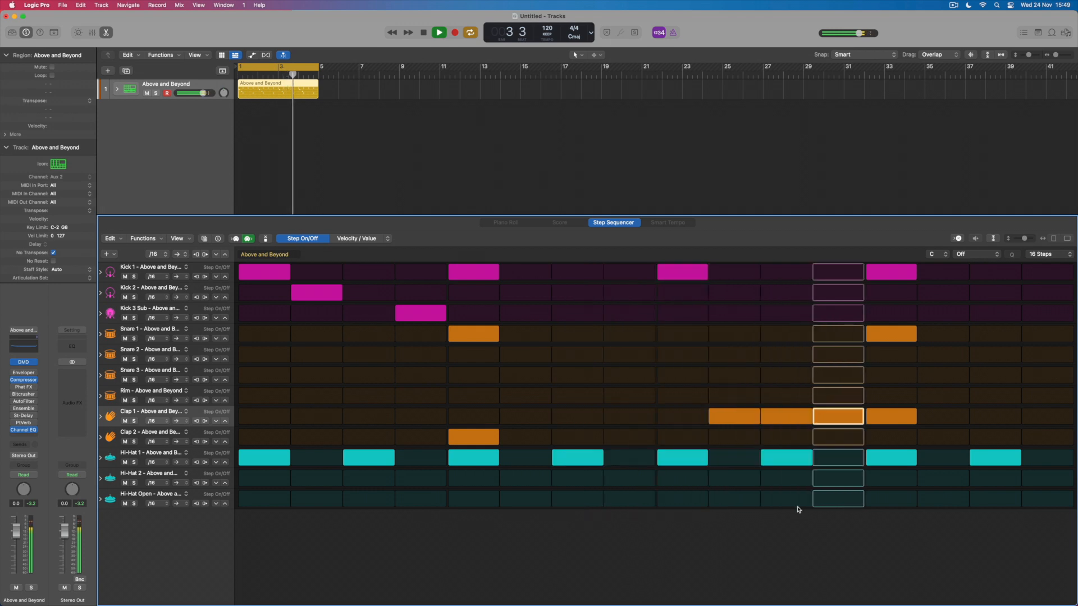
{"action": "key", "text": "space"}
Set reduced, gradually rising velocities on Clap 1 steps 10 to 12 and audition the build-up.
{"action": "left_click", "coordinate": [351, 239]}
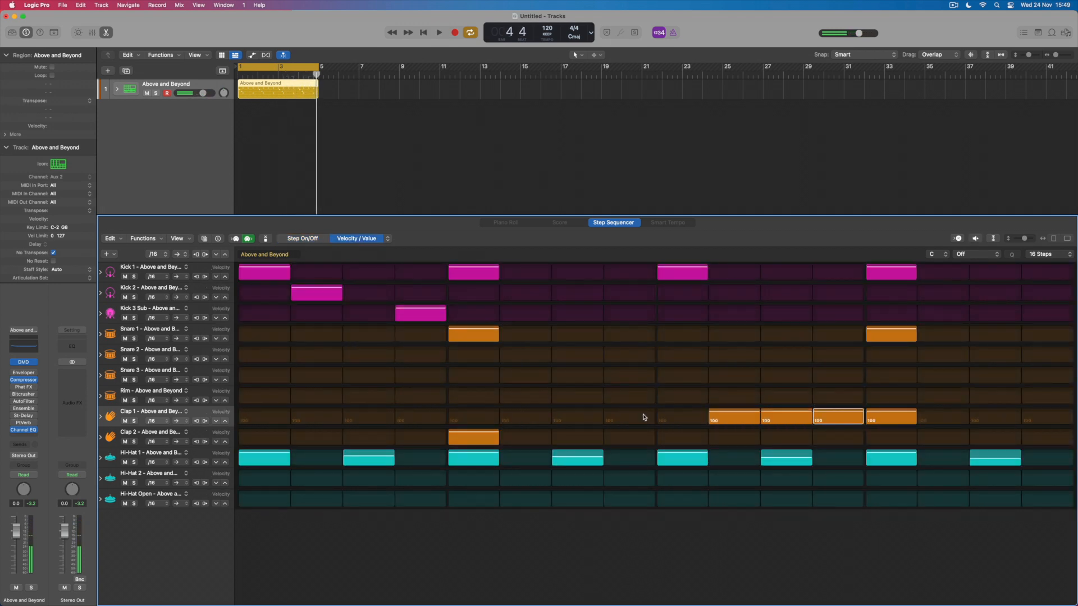
{"action": "left_click_drag", "start_coordinate": [742, 414], "coordinate": [826, 423]}
{"action": "key", "text": "space"}
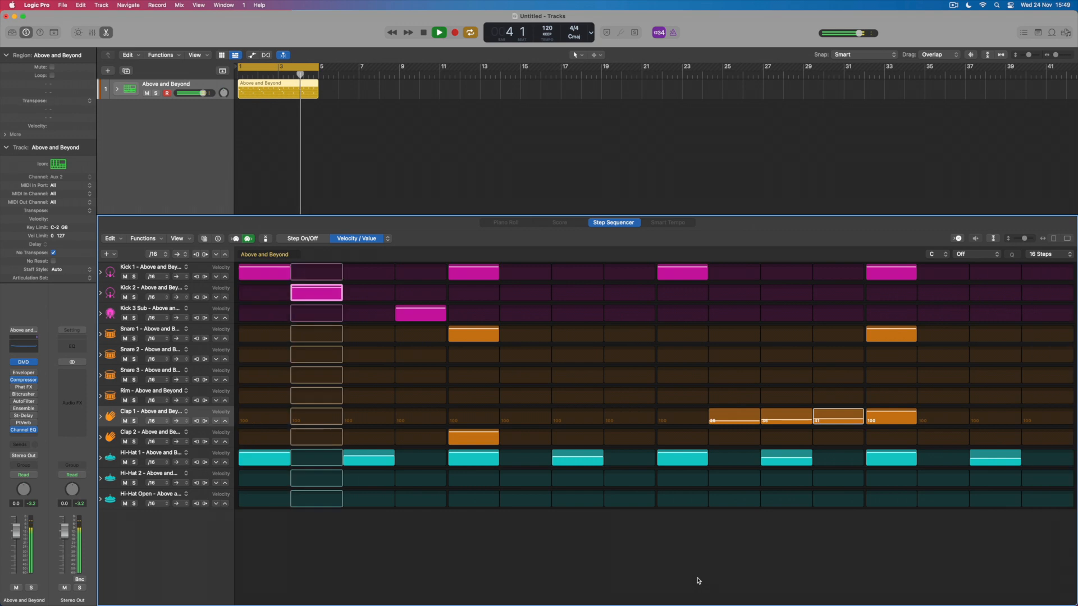
{"action": "key", "text": "space"}
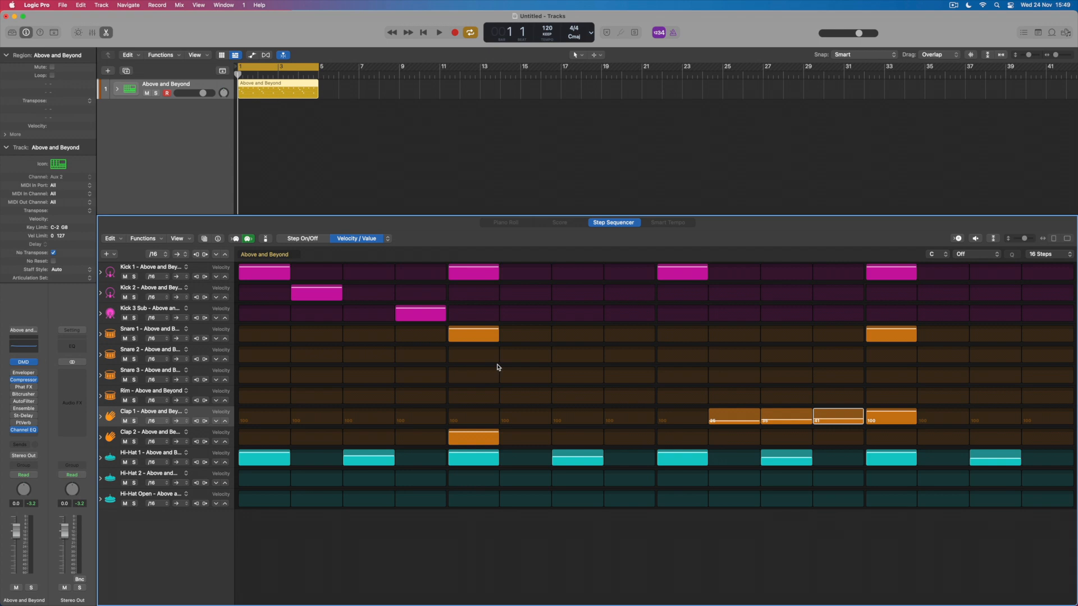
Shorten the gate of the Kick 1 hits on steps 5, 9 and 13, using 37% for step 5 and 52% for step 9.
{"action": "left_click", "coordinate": [388, 239]}
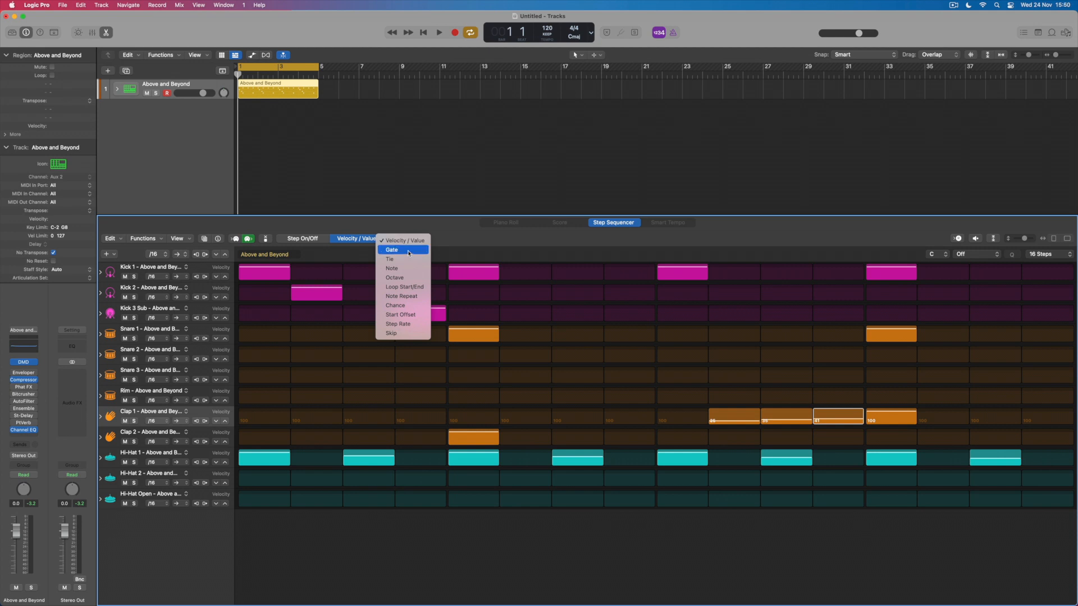
{"action": "left_click", "coordinate": [409, 254]}
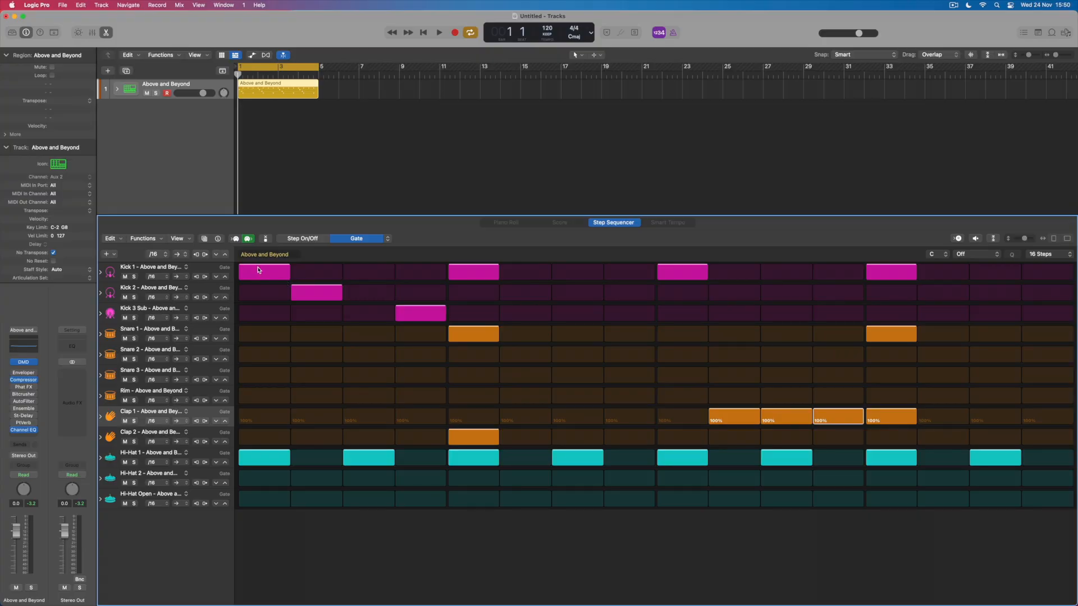
{"action": "left_click_drag", "start_coordinate": [455, 278], "coordinate": [455, 289]}
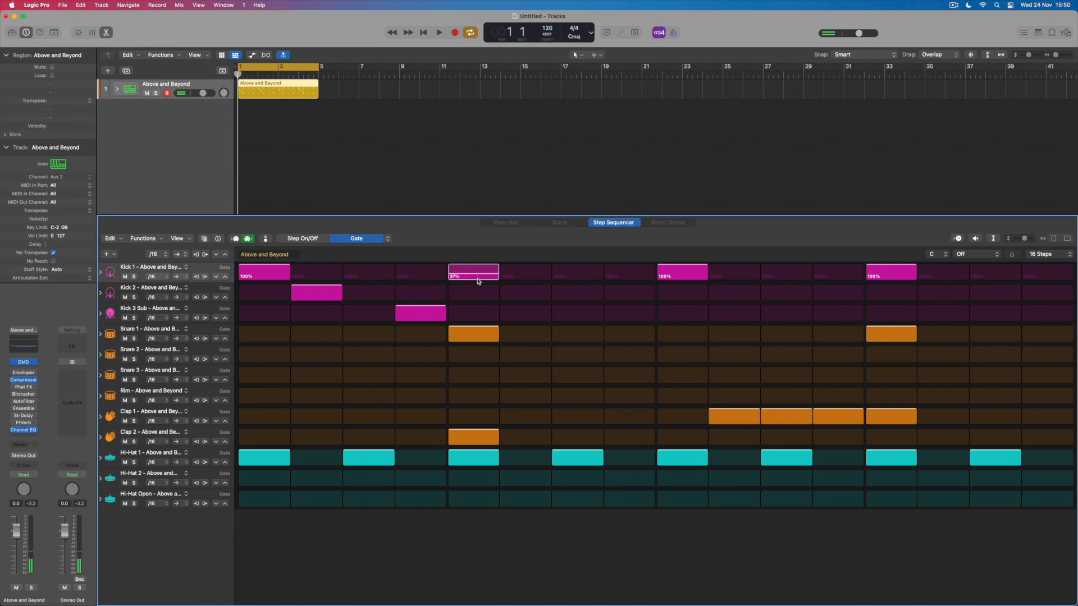
{"action": "left_click_drag", "start_coordinate": [671, 272], "coordinate": [709, 282]}
{"action": "left_click_drag", "start_coordinate": [892, 279], "coordinate": [892, 281]}
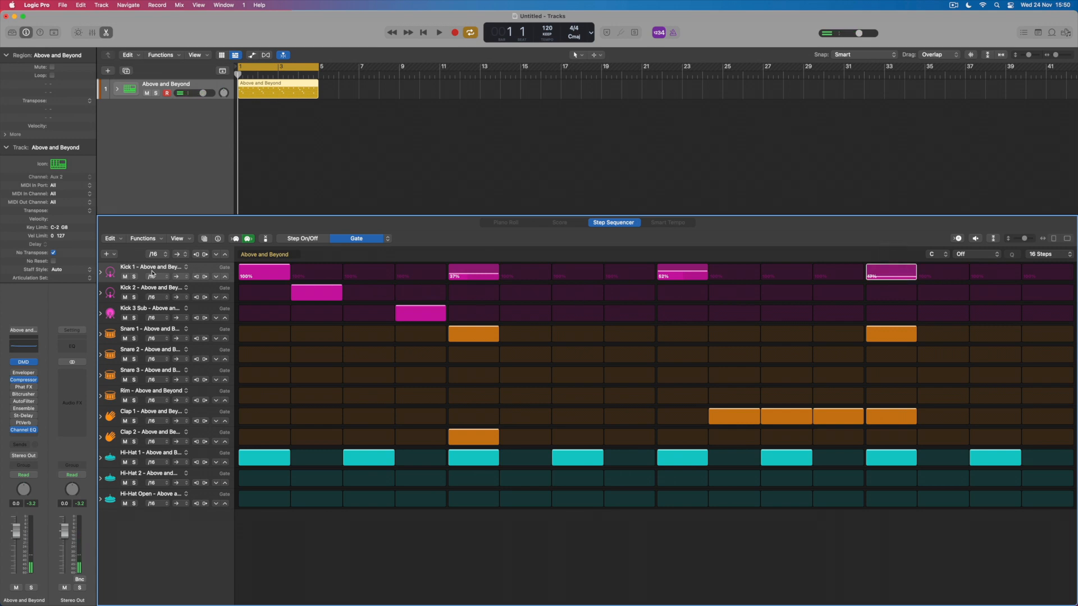
Audition the Kick 1 row in solo, then unsolo it and listen to the full pattern.
{"action": "left_click", "coordinate": [134, 277]}
{"action": "key", "text": "space"}
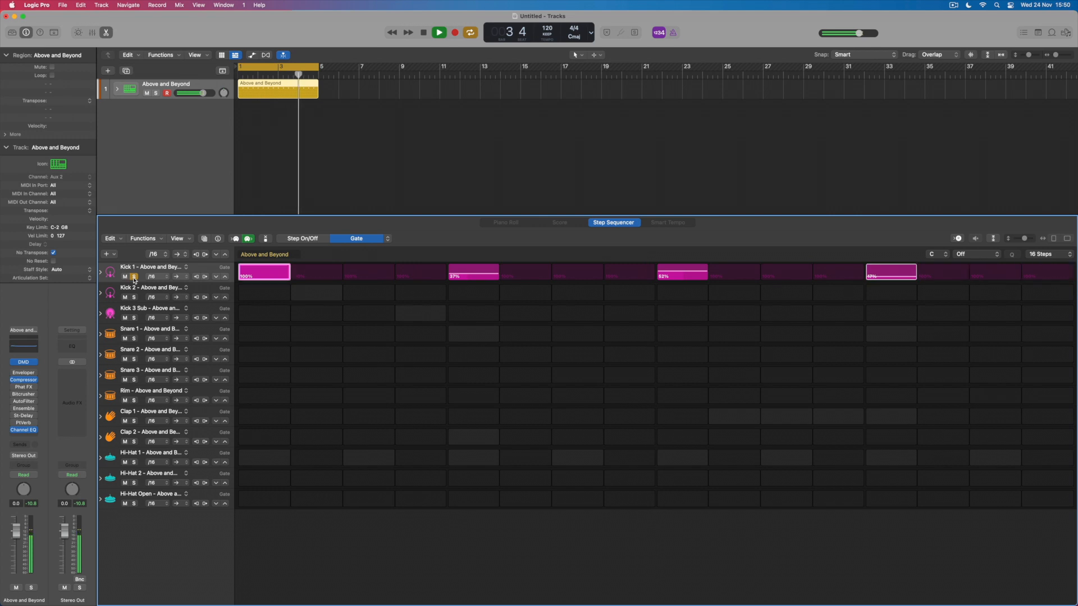
{"action": "left_click", "coordinate": [134, 277]}
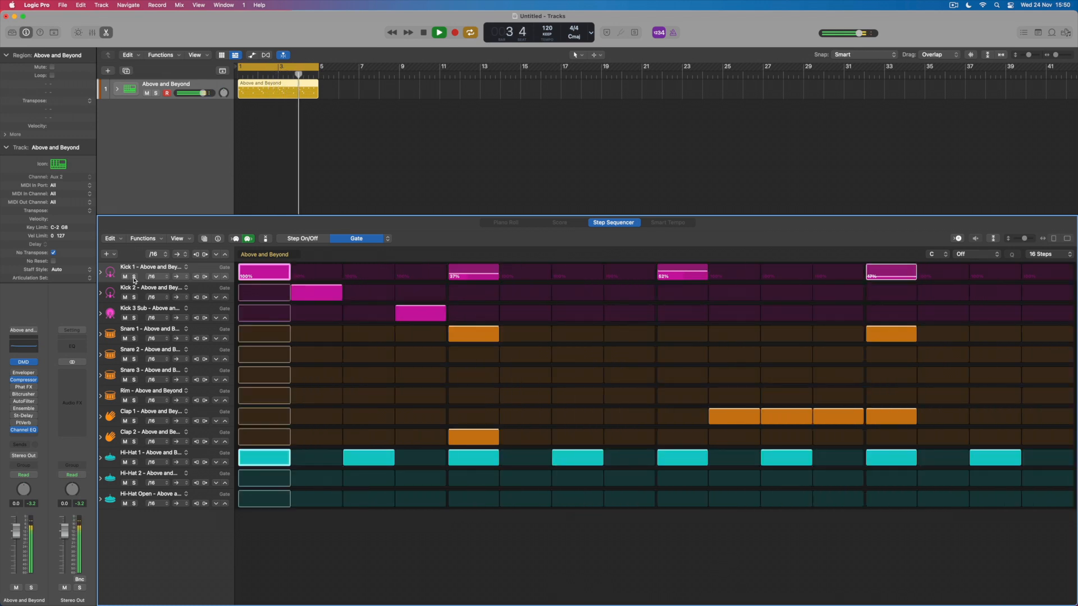
{"action": "key", "text": "space"}
Lengthen the Kick 1 gates on steps 5, 9 and 13, setting step 5 to 42%.
{"action": "left_click_drag", "start_coordinate": [467, 275], "coordinate": [471, 276]}
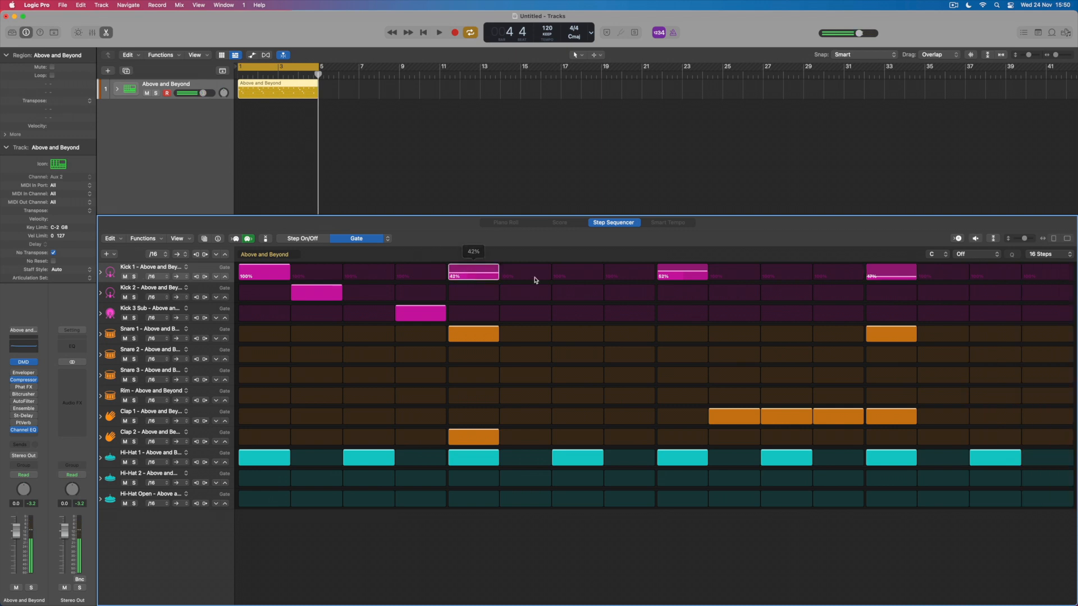
{"action": "left_click_drag", "start_coordinate": [661, 275], "coordinate": [671, 273]}
{"action": "left_click_drag", "start_coordinate": [883, 282], "coordinate": [884, 274]}
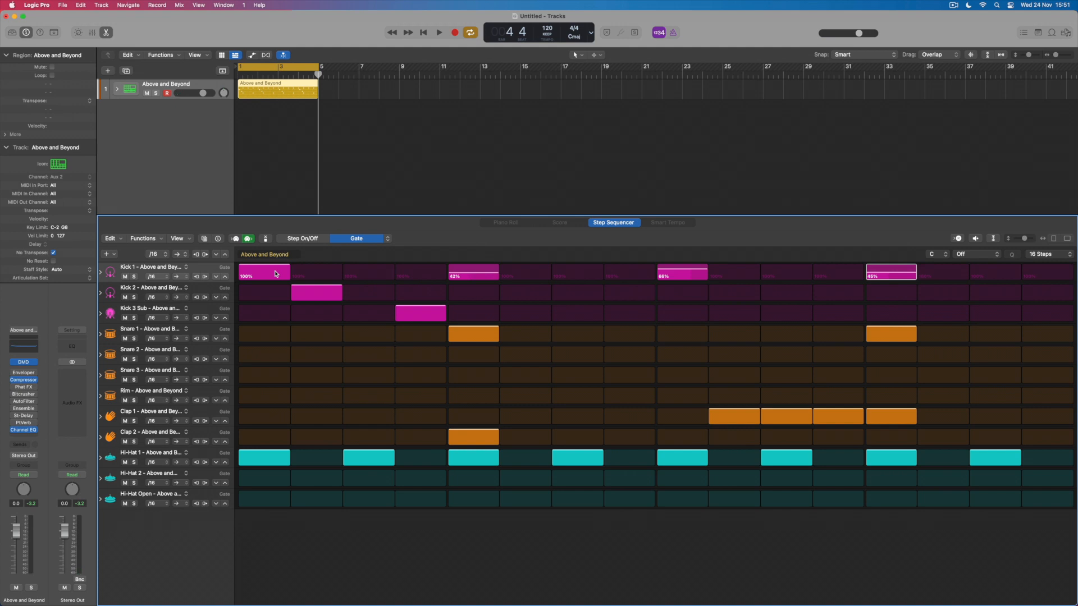
In Tie mode, extend the Kick 2 hit on step 2 through step 8, and untie step 2 again.
{"action": "left_click", "coordinate": [389, 240]}
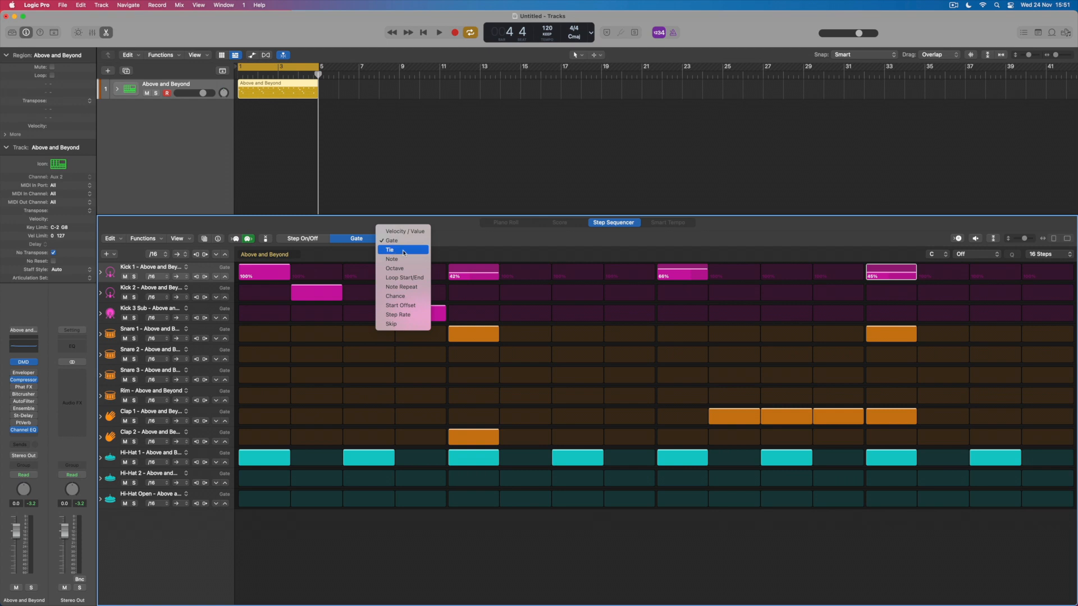
{"action": "left_click", "coordinate": [403, 251]}
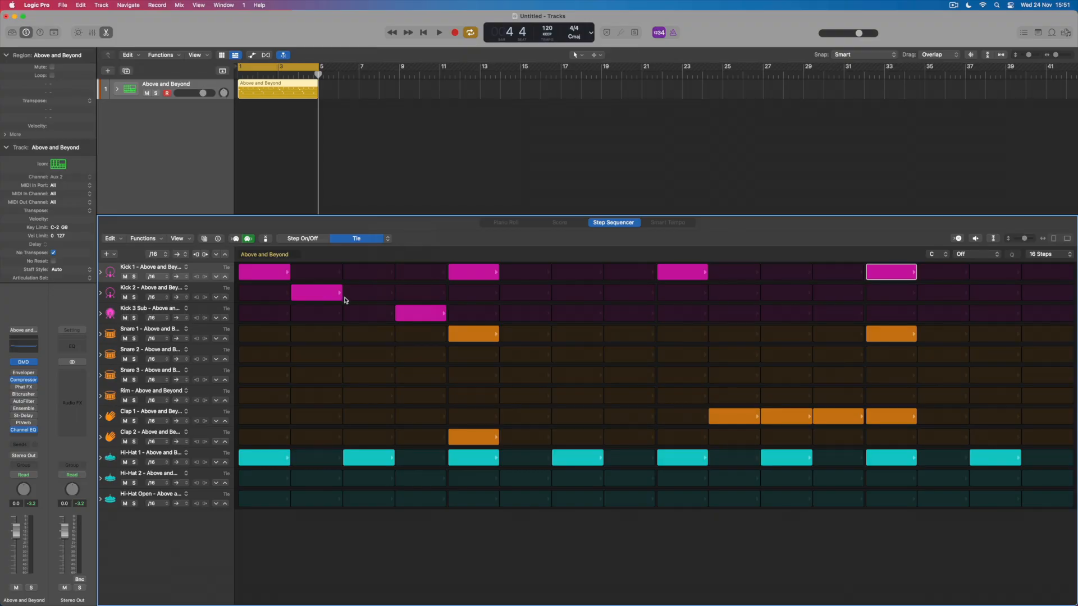
{"action": "left_click_drag", "start_coordinate": [343, 295], "coordinate": [626, 302]}
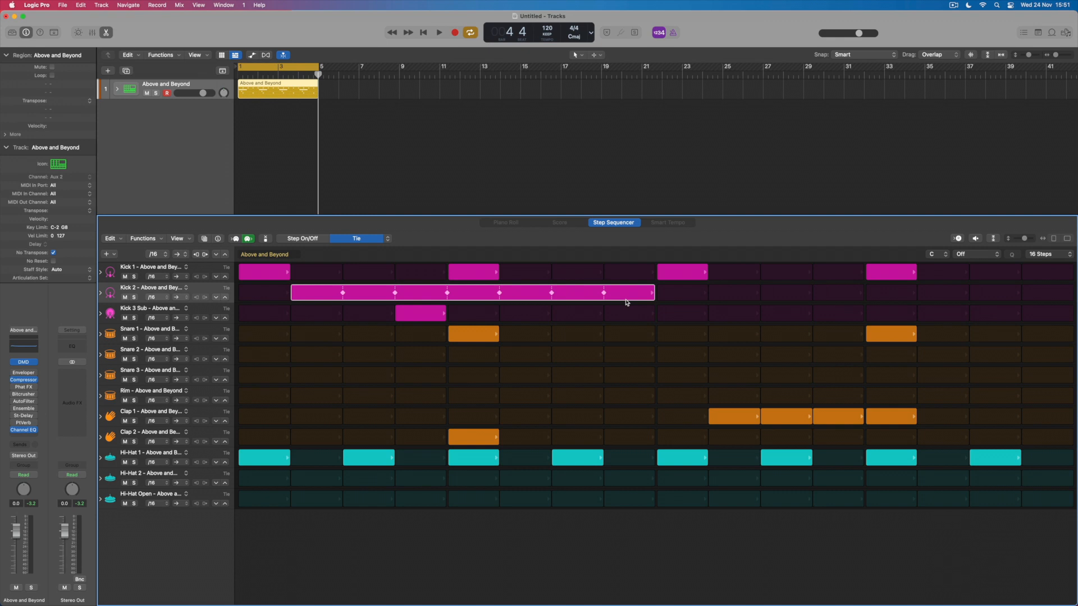
{"action": "left_click", "coordinate": [318, 296]}
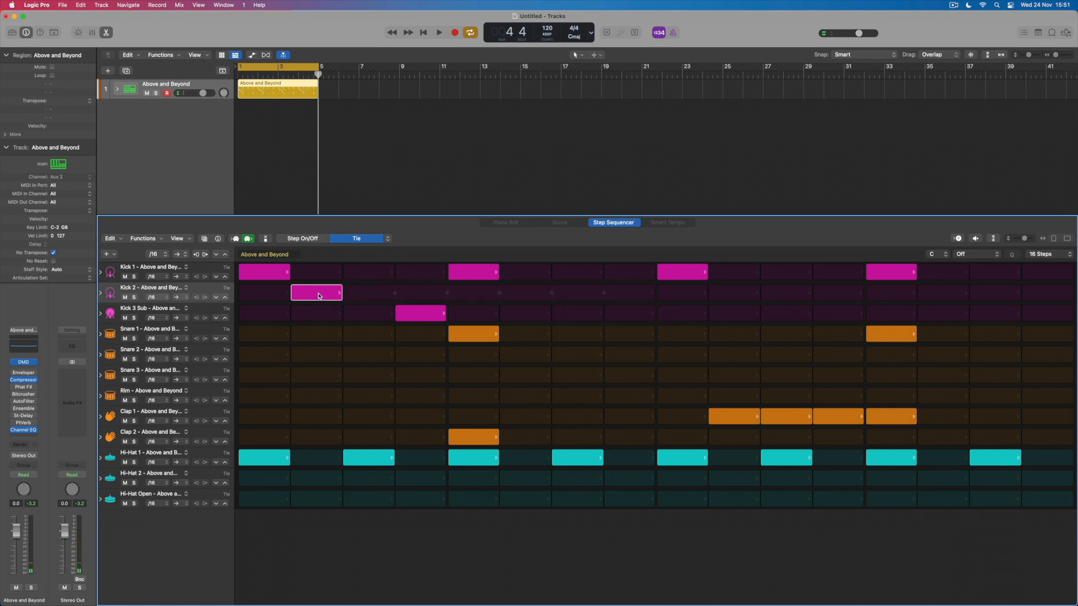
Switch to Note mode and lower the pitch of the Snare 1 hit on step 5.
{"action": "left_click", "coordinate": [388, 239]}
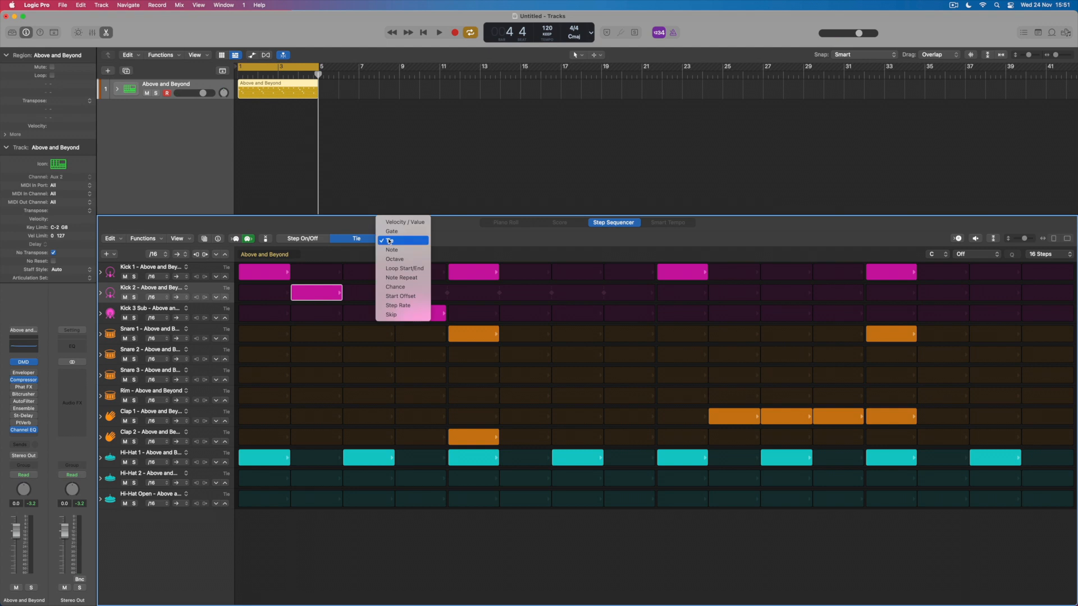
{"action": "left_click", "coordinate": [394, 250]}
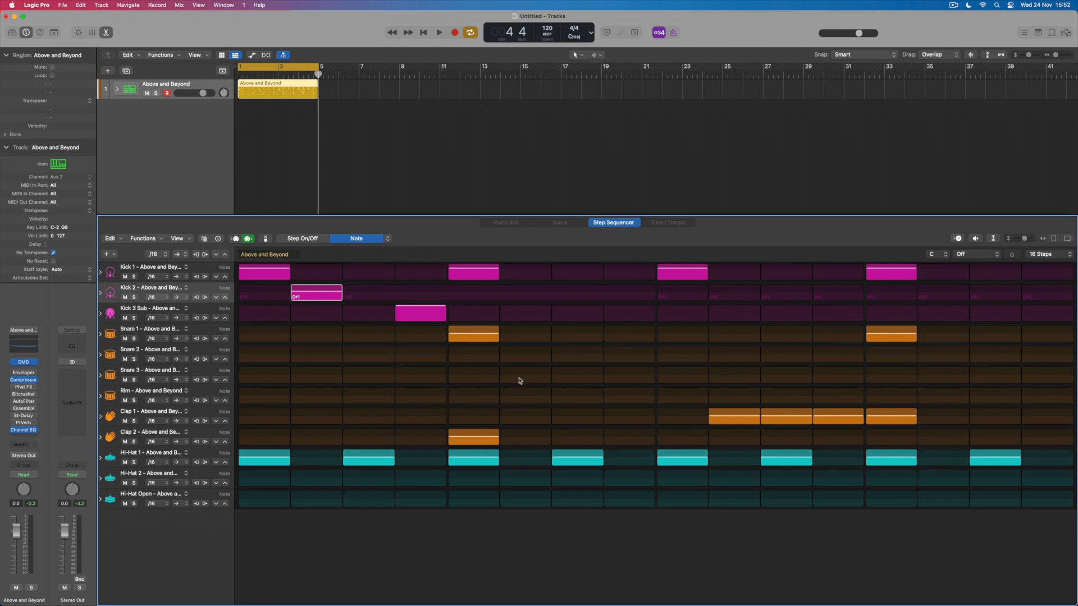
{"action": "left_click", "coordinate": [474, 337]}
{"action": "left_click_drag", "start_coordinate": [475, 336], "coordinate": [474, 341]}
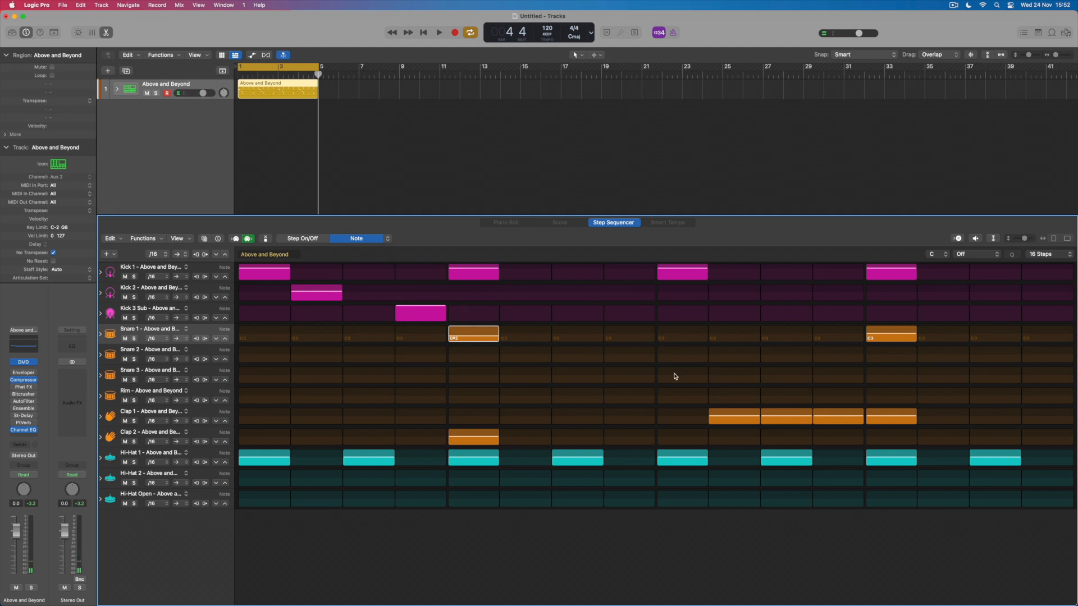
Audition Snare 1 and Kick 1 together in solo, unsolo both rows and listen to the full pattern.
{"action": "left_click", "coordinate": [134, 338]}
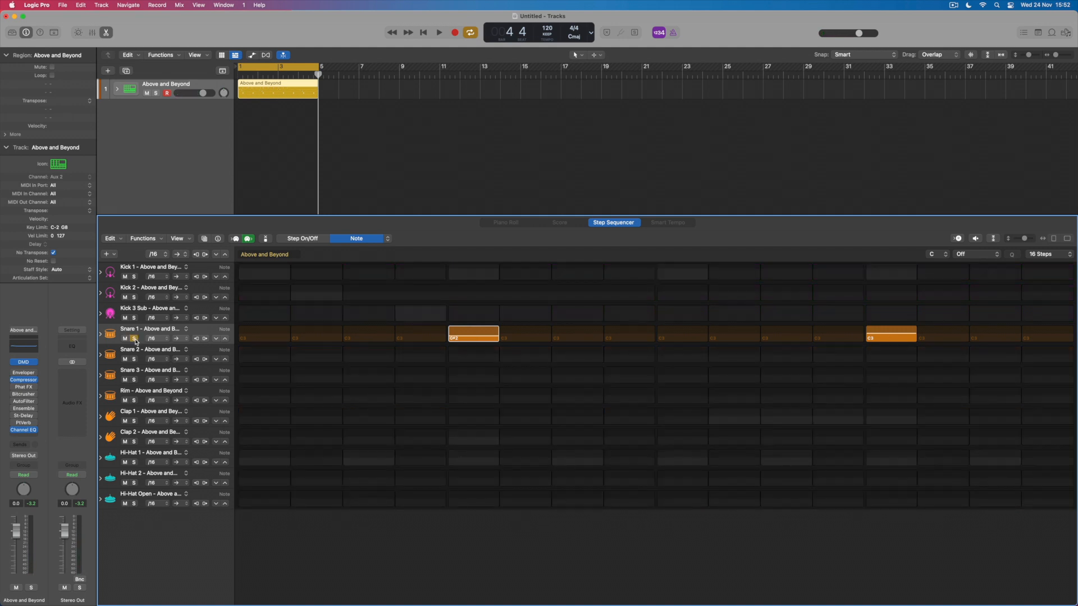
{"action": "left_click", "coordinate": [134, 276]}
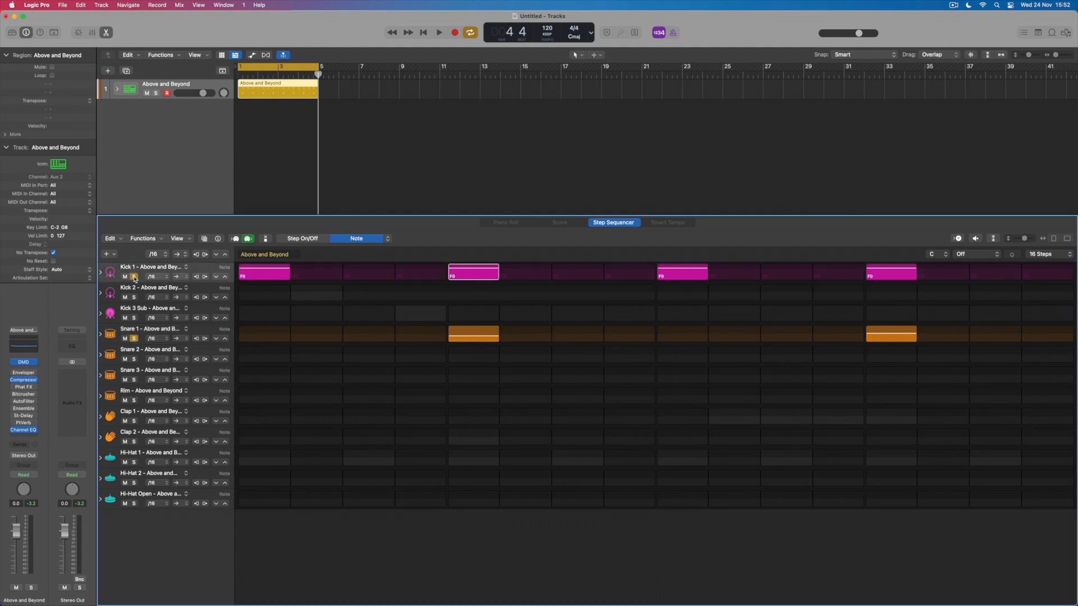
{"action": "key", "text": "space"}
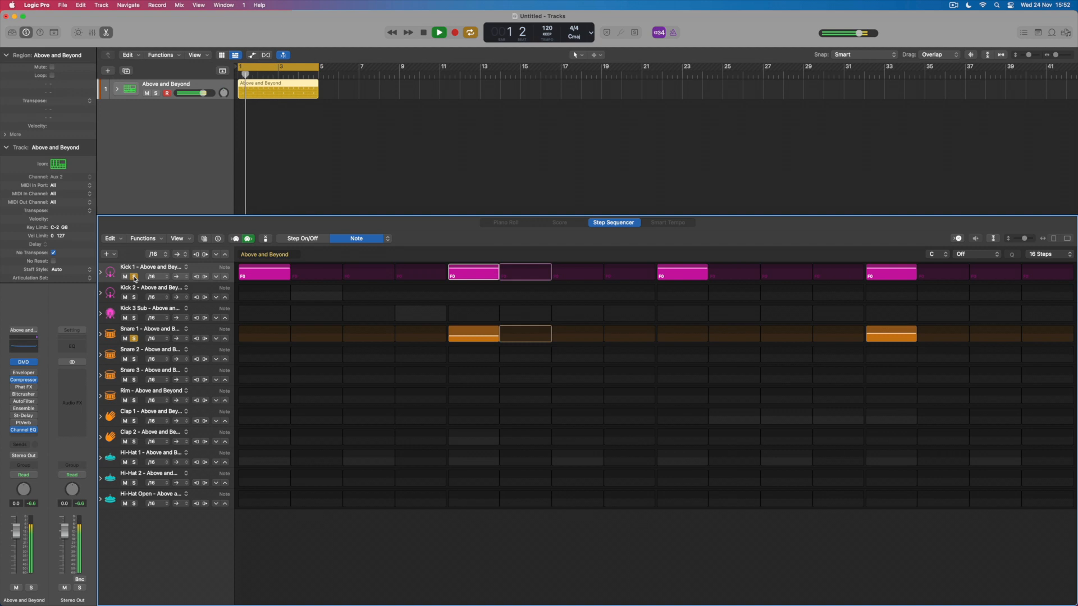
{"action": "left_click", "coordinate": [134, 338]}
{"action": "left_click", "coordinate": [134, 277]}
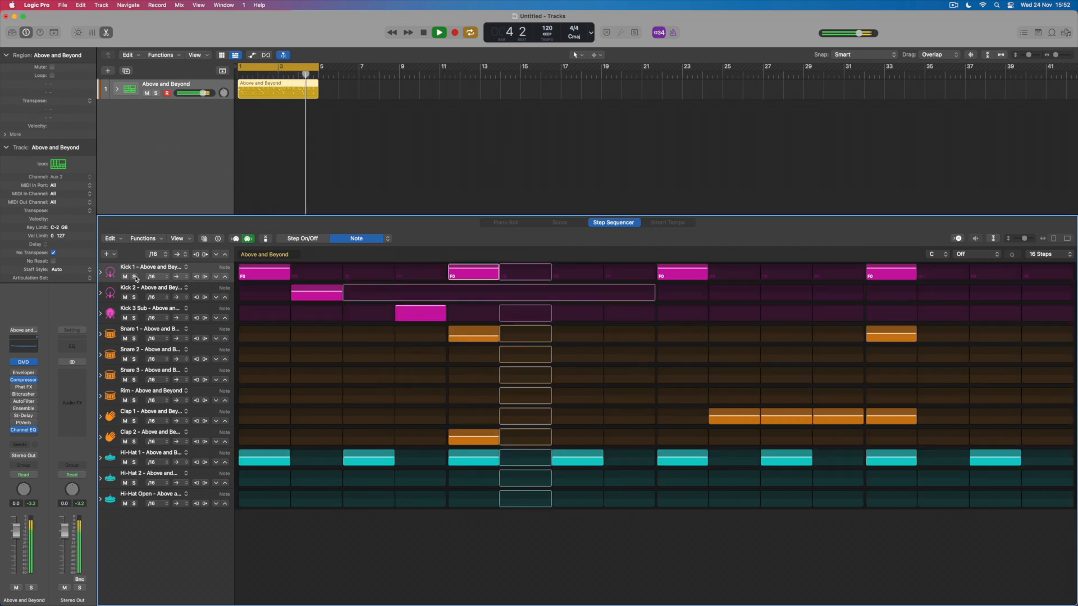
{"action": "key", "text": "space"}
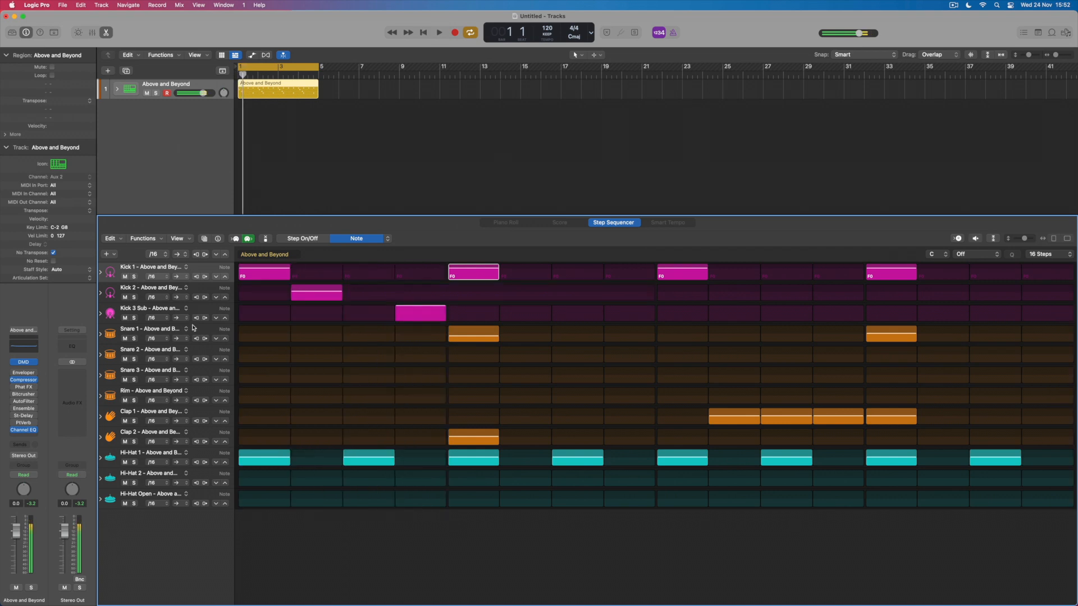
Vary the note pitches of the Hi-Hat 1 hits, using B2 on step 3 and A2 on step 11, and audition the pattern.
{"action": "left_click", "coordinate": [272, 460]}
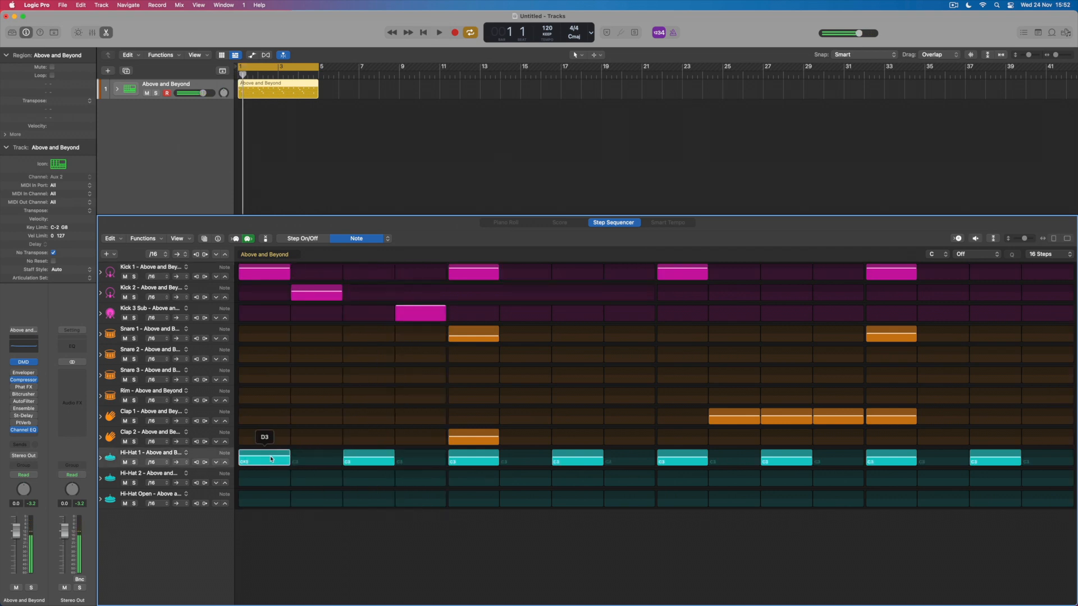
{"action": "left_click_drag", "start_coordinate": [270, 459], "coordinate": [271, 459]}
{"action": "left_click_drag", "start_coordinate": [354, 460], "coordinate": [354, 461]}
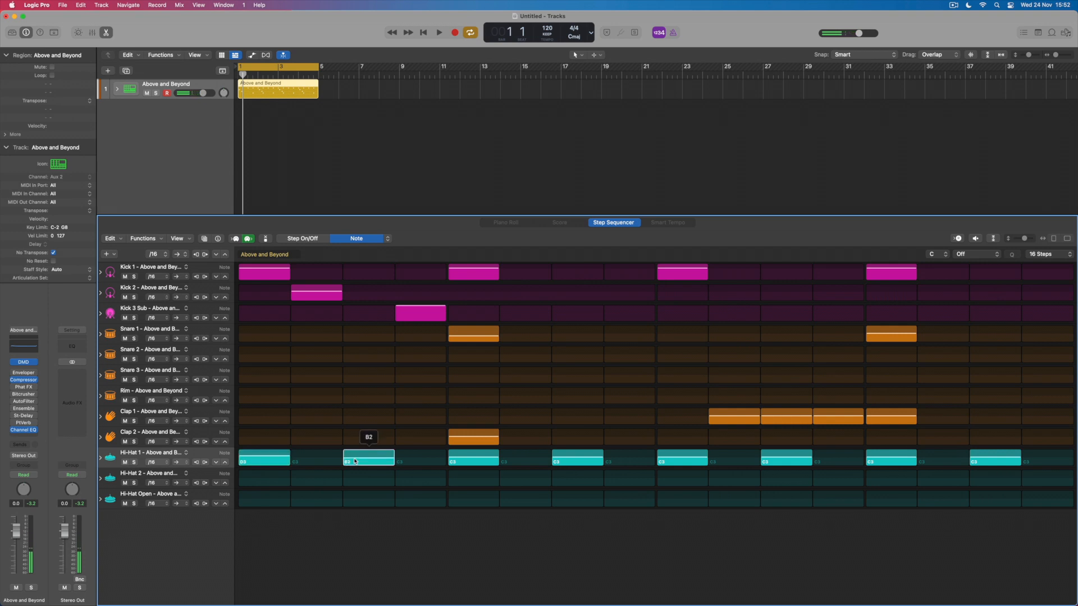
{"action": "left_click_drag", "start_coordinate": [588, 461], "coordinate": [588, 464]}
{"action": "left_click", "coordinate": [685, 462]}
{"action": "left_click_drag", "start_coordinate": [773, 459], "coordinate": [773, 463]}
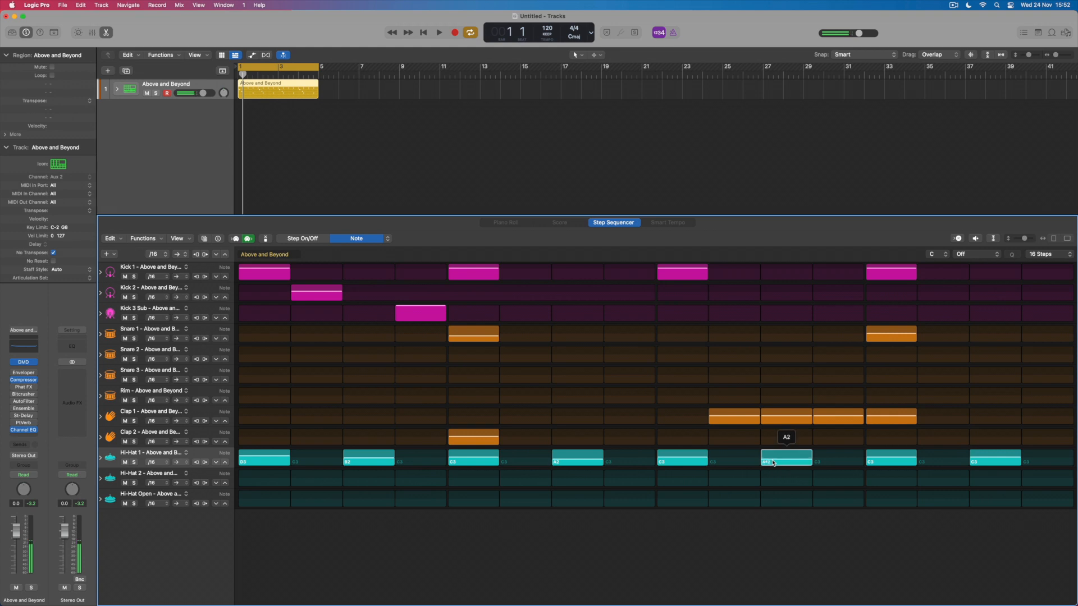
{"action": "left_click_drag", "start_coordinate": [890, 460], "coordinate": [892, 464]}
{"action": "left_click_drag", "start_coordinate": [996, 460], "coordinate": [995, 463]}
{"action": "key", "text": "space"}
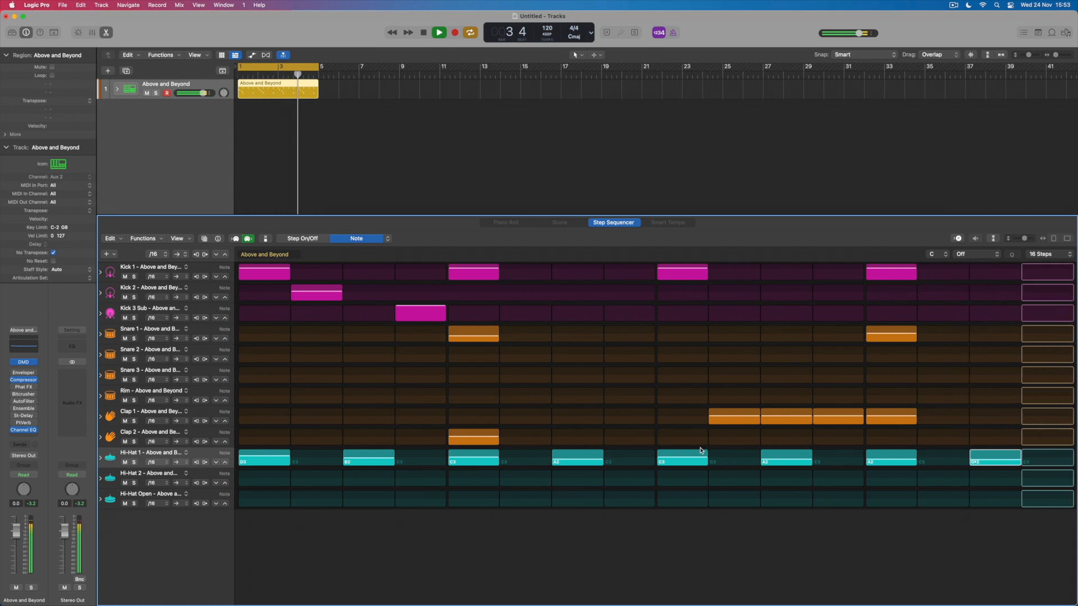
{"action": "key", "text": "space"}
Switch to Loop Start/End mode, move the Clap 1 loop start to step 5 and audition the shifted claps.
{"action": "left_click", "coordinate": [384, 242]}
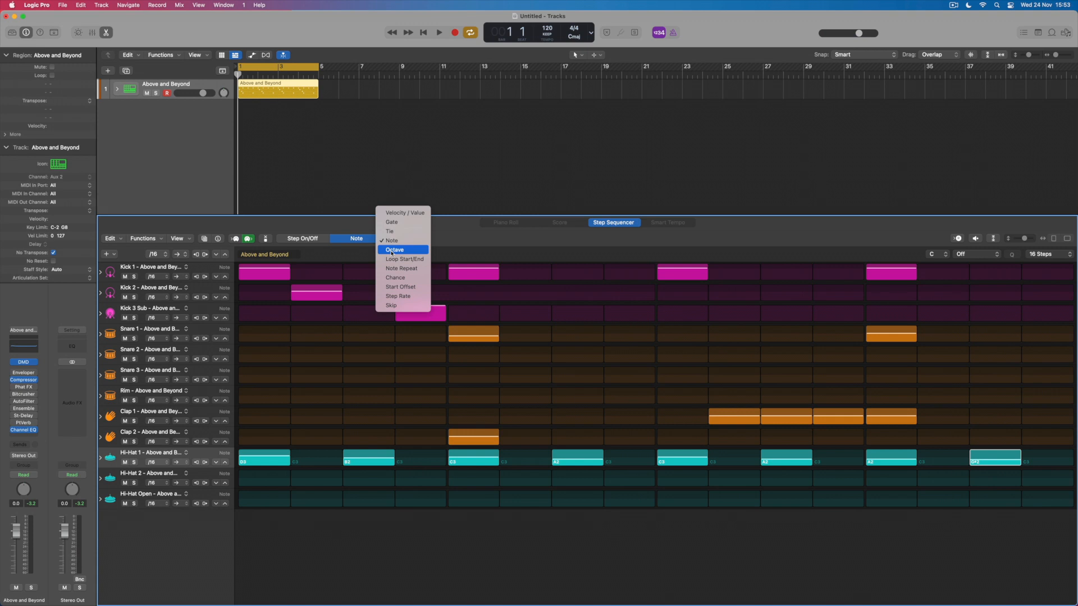
{"action": "left_click", "coordinate": [418, 260]}
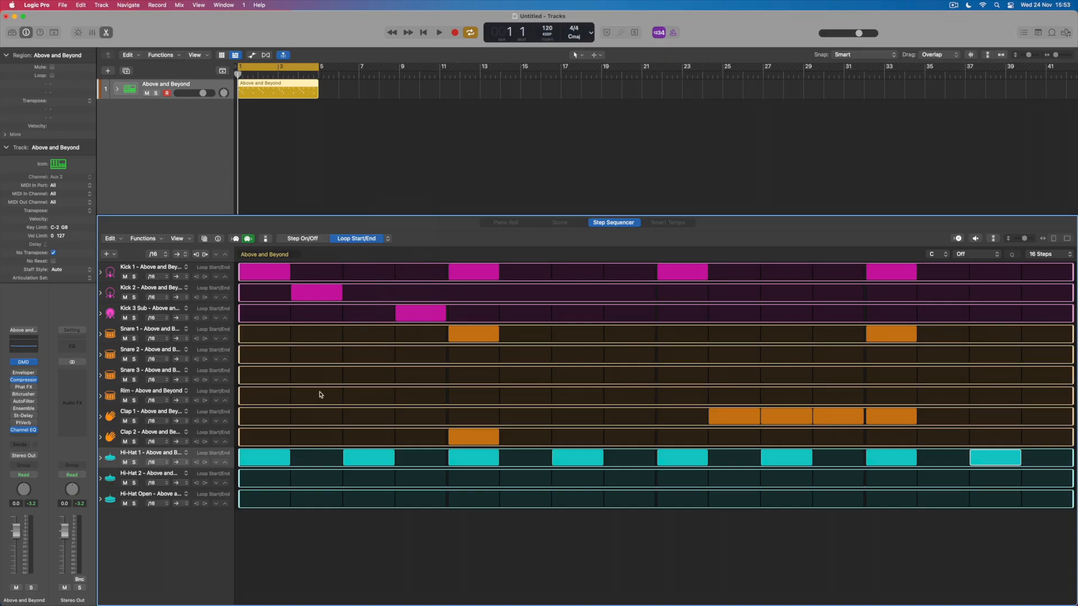
{"action": "left_click_drag", "start_coordinate": [240, 420], "coordinate": [463, 425]}
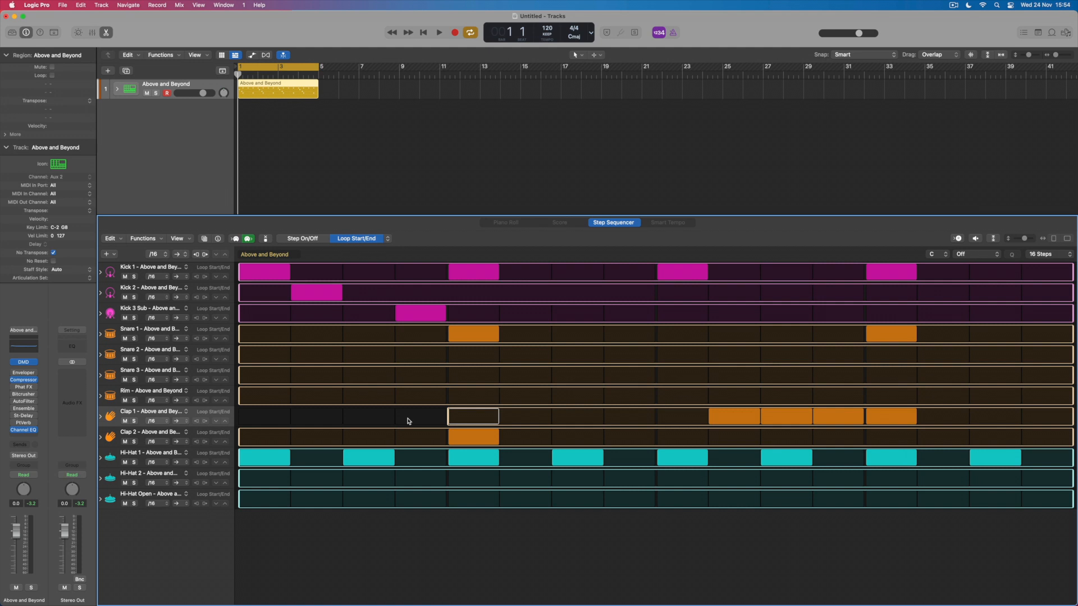
{"action": "key", "text": "space"}
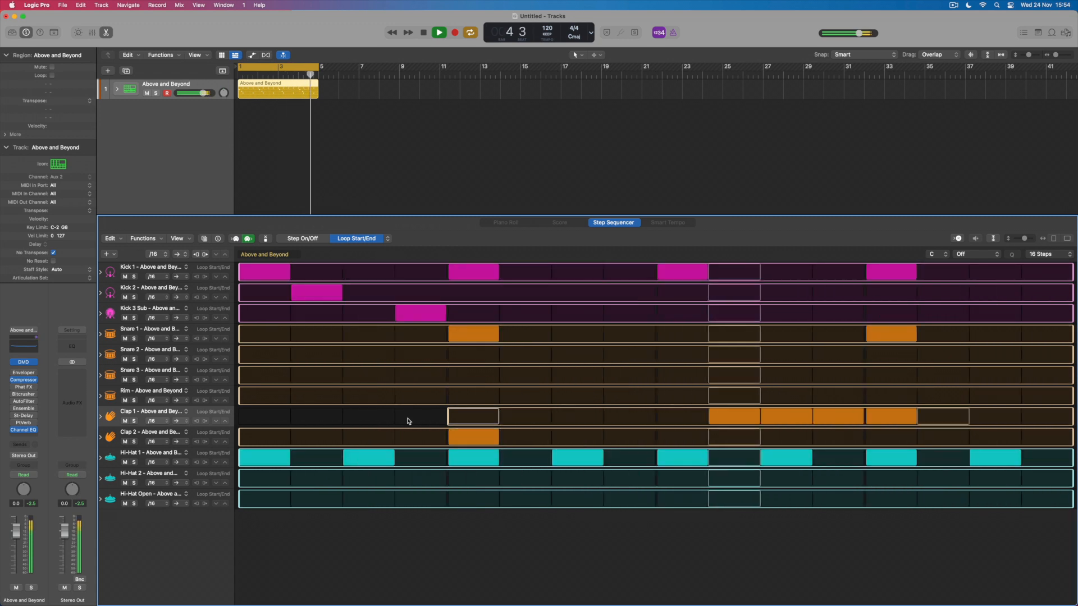
{"action": "key", "text": "space"}
Move the Clap 1 loop start to step 3 and play the pattern to hear the offset.
{"action": "left_click_drag", "start_coordinate": [449, 421], "coordinate": [372, 420]}
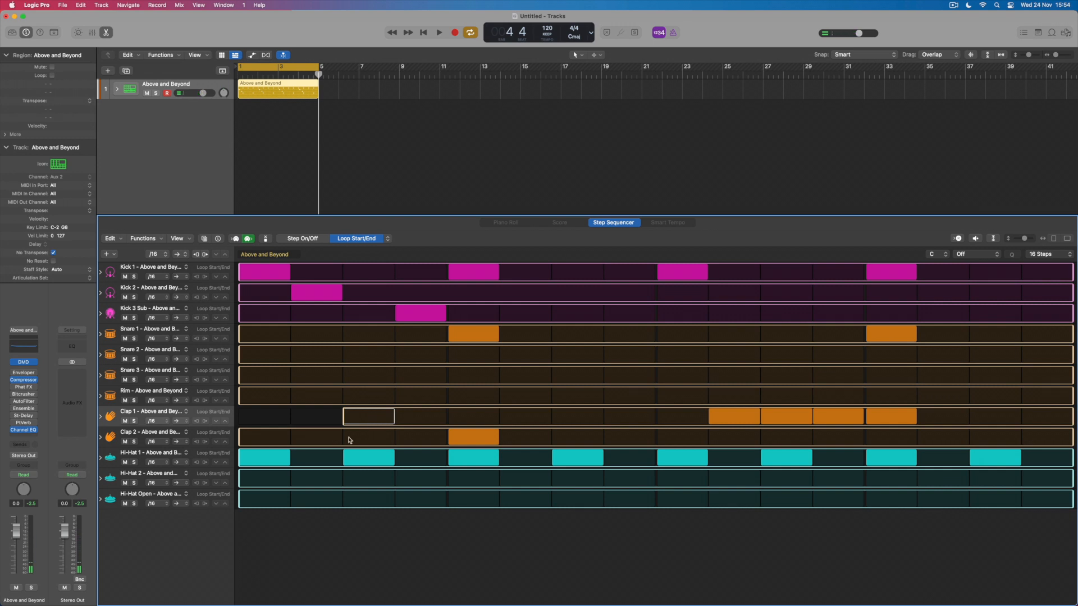
{"action": "key", "text": "space"}
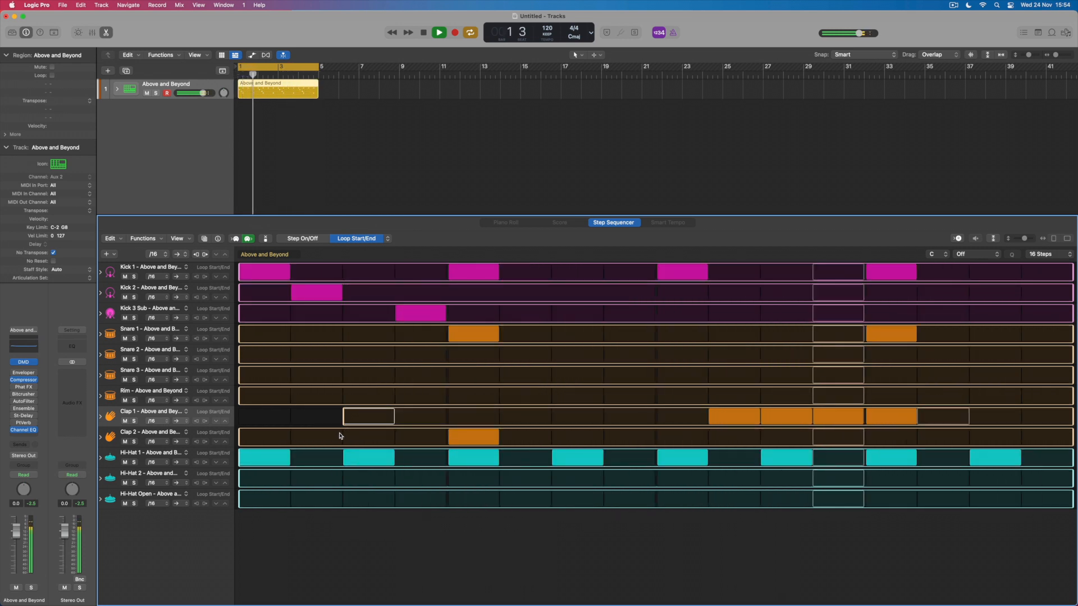
{"action": "key", "text": "space"}
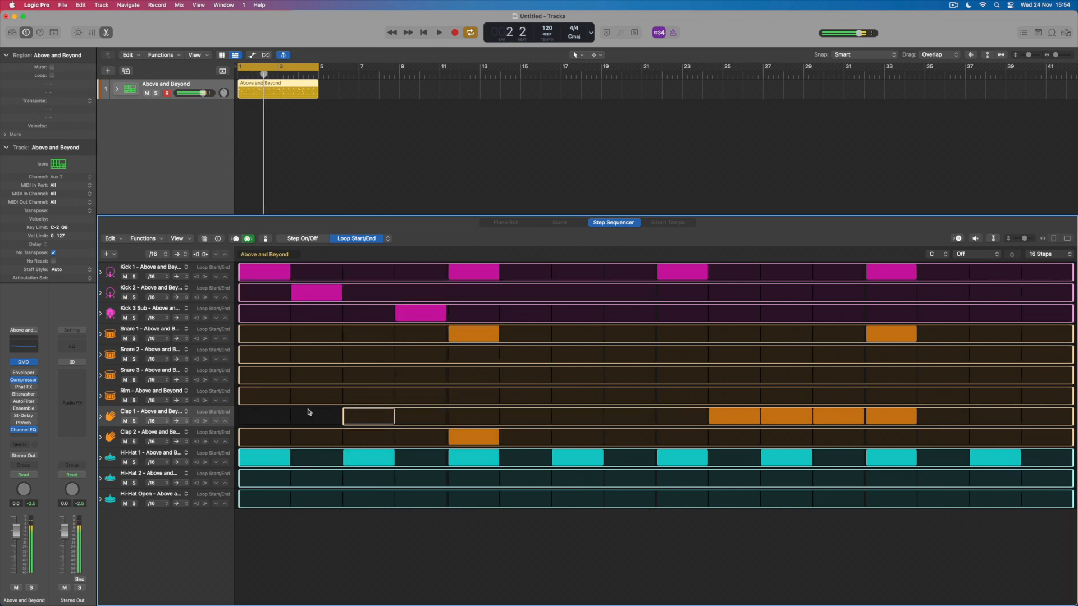
Return to Step On/Off mode, set the Kick 2 row's playback direction to back-and-forth and audition it.
{"action": "left_click", "coordinate": [306, 241]}
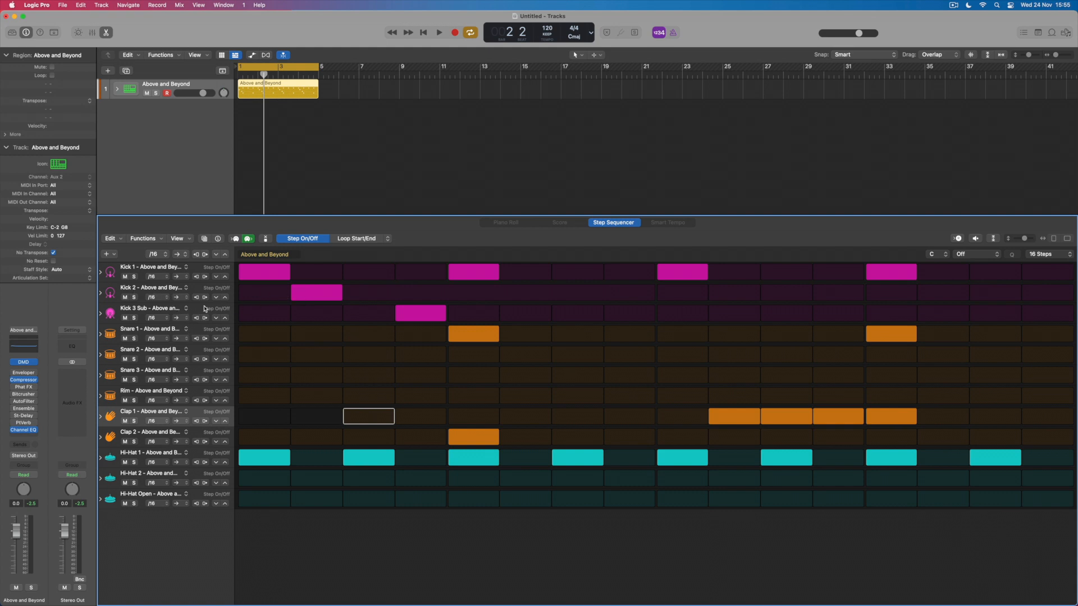
{"action": "left_click", "coordinate": [185, 298]}
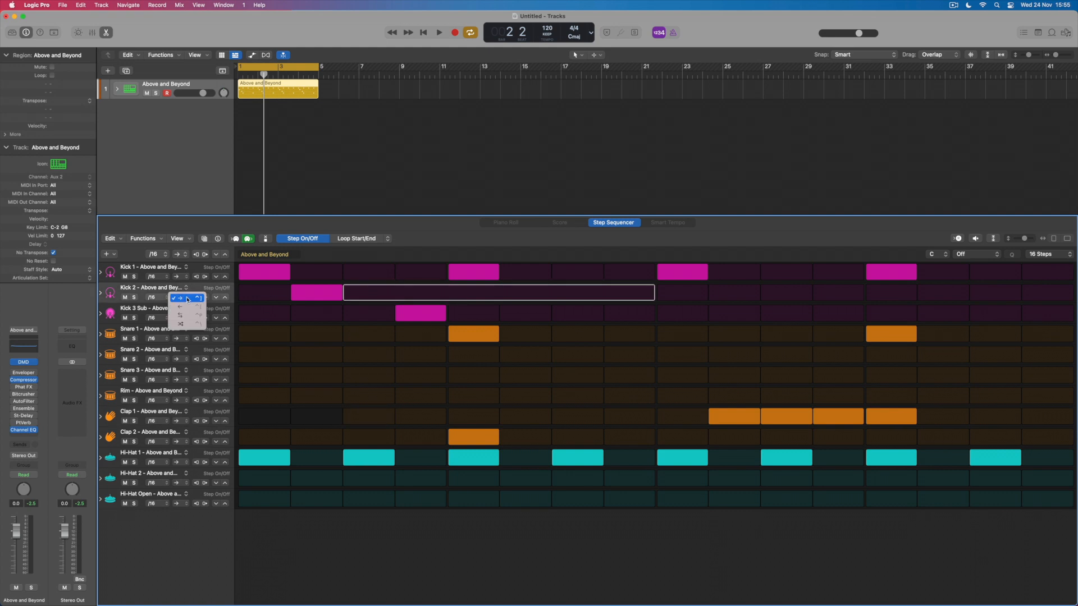
{"action": "left_click", "coordinate": [186, 315]}
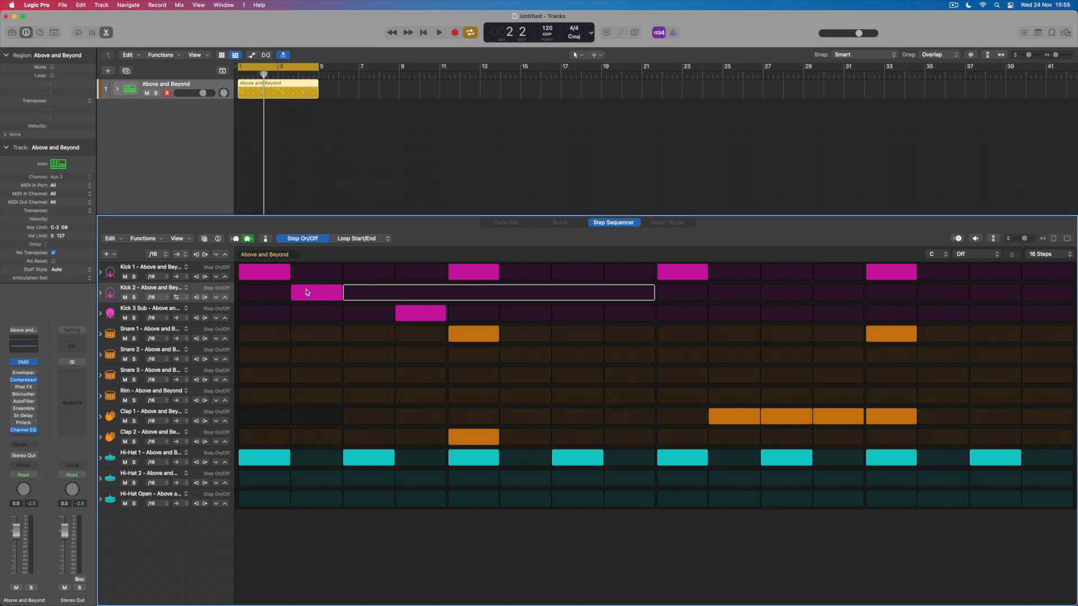
{"action": "key", "text": "space"}
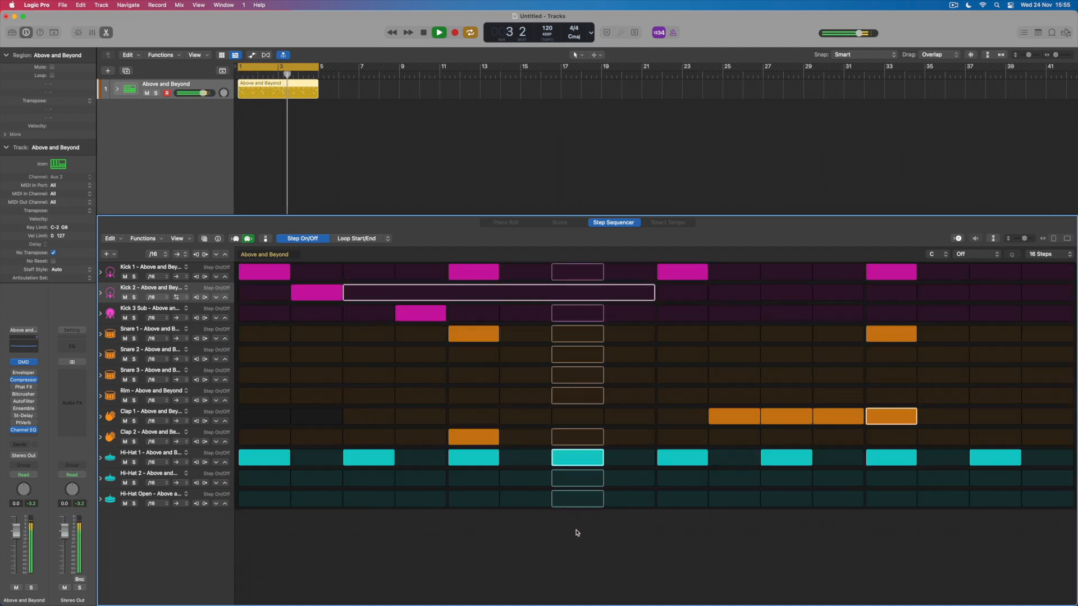
{"action": "key", "text": "space"}
Set the Clap 1 row's playback direction to back-and-forth and listen to the pattern.
{"action": "left_click", "coordinate": [185, 422]}
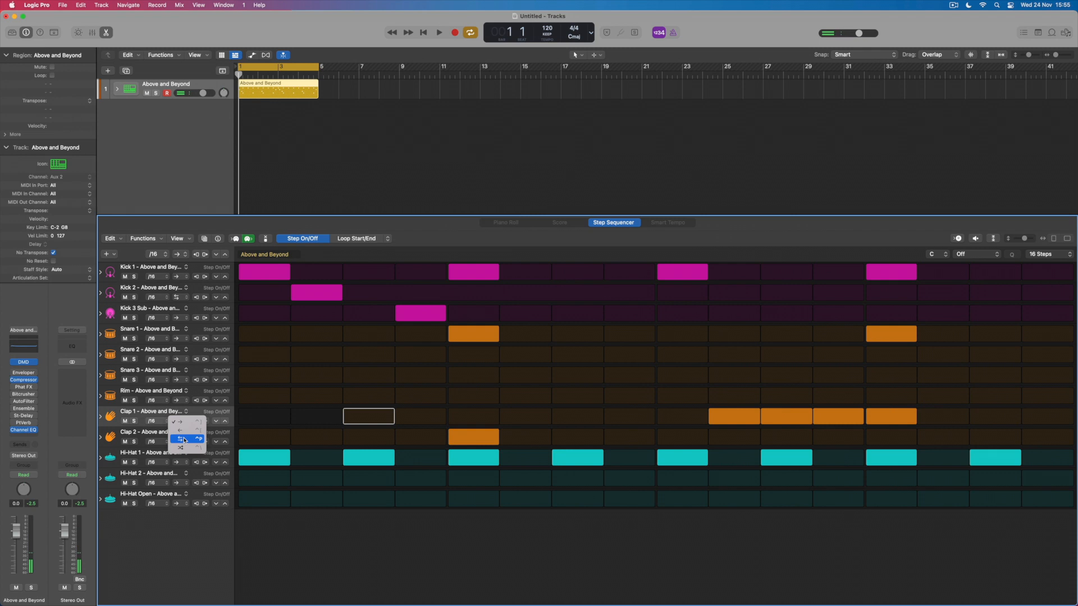
{"action": "left_click", "coordinate": [185, 440]}
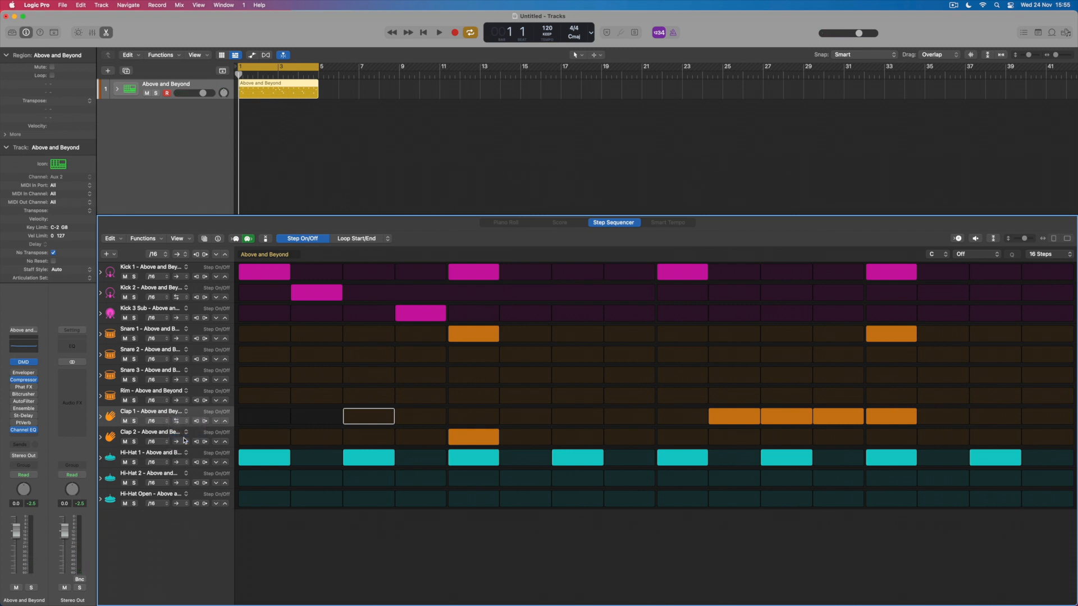
{"action": "key", "text": "space"}
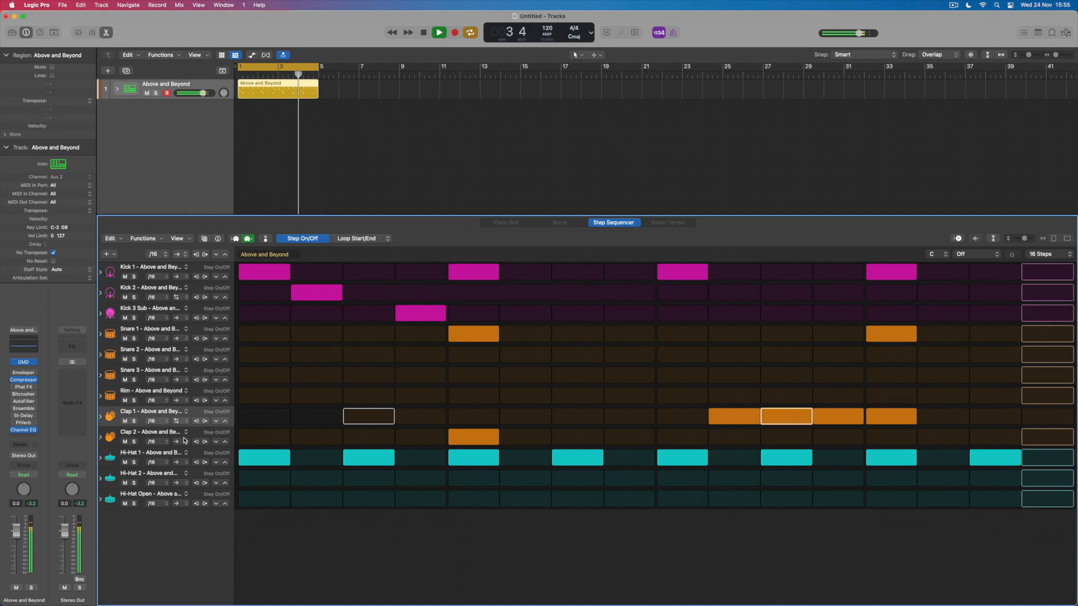
{"action": "key", "text": "space"}
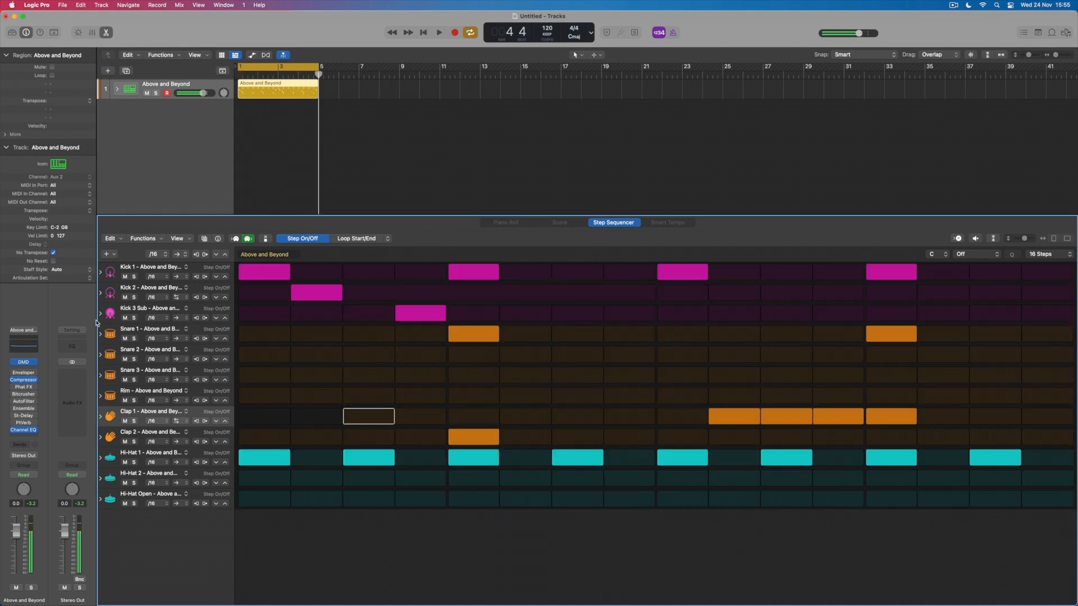
Switch to Note Repeat mode, set the Snare 1 hit on step 13 to 4 repeats and play the pattern.
{"action": "left_click", "coordinate": [367, 239]}
{"action": "left_click", "coordinate": [387, 239]}
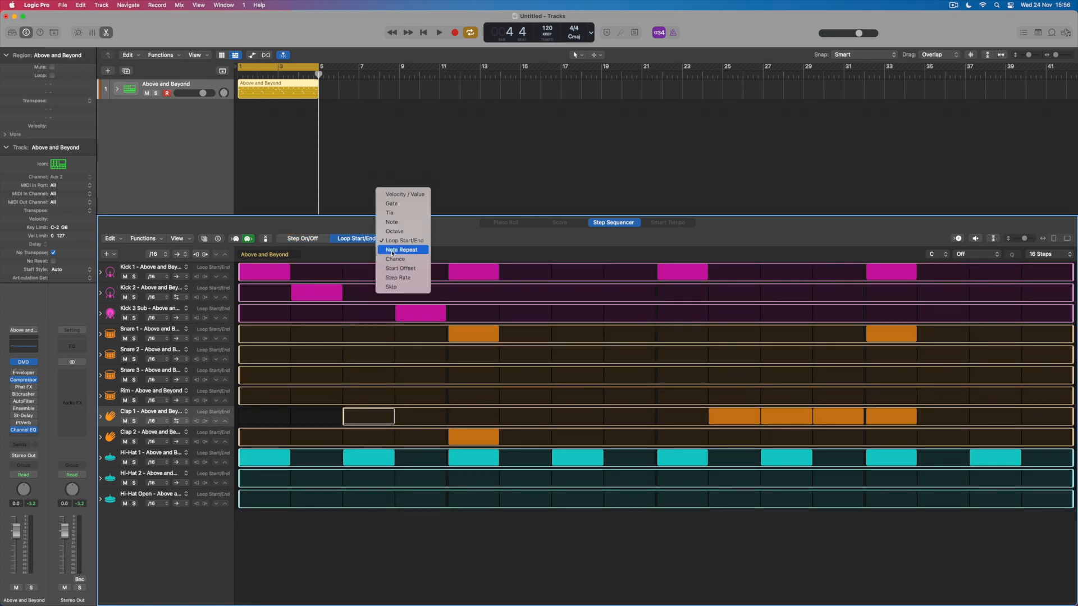
{"action": "left_click", "coordinate": [392, 250]}
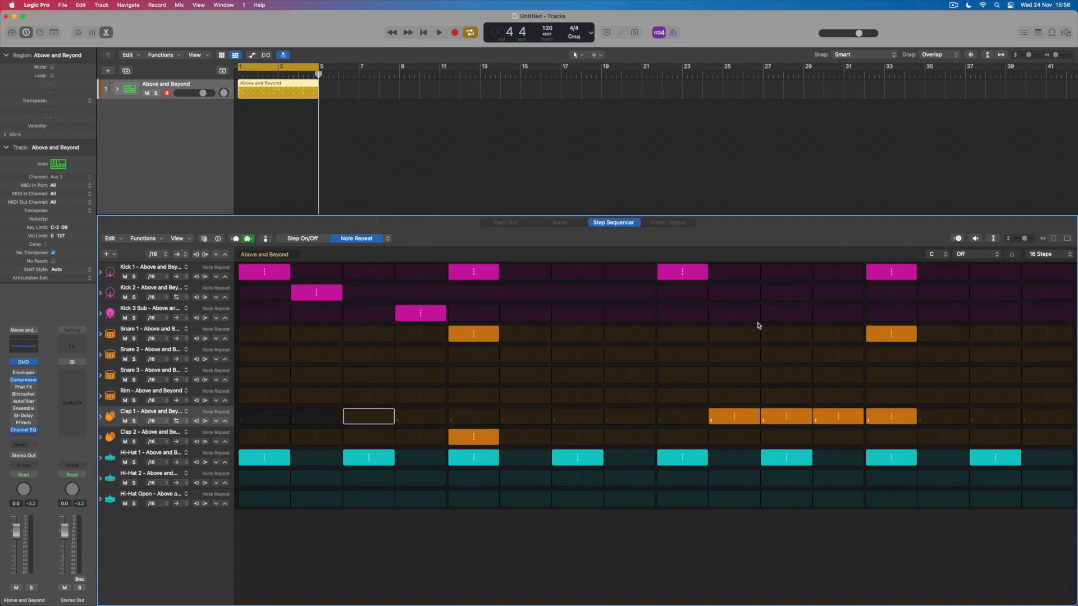
{"action": "left_click", "coordinate": [896, 338]}
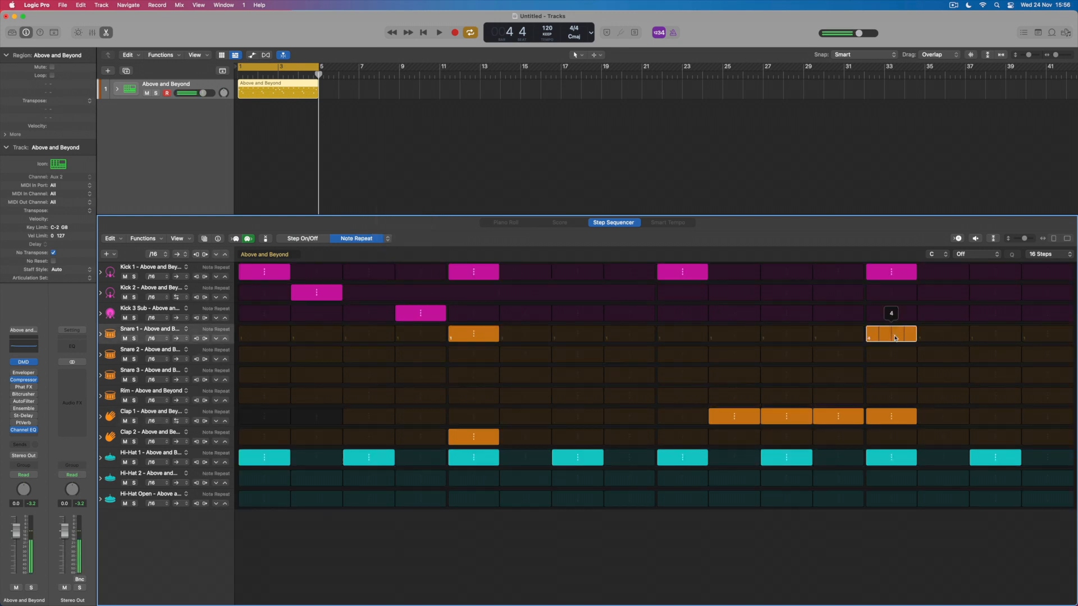
{"action": "left_click_drag", "start_coordinate": [896, 340], "coordinate": [902, 336]}
{"action": "key", "text": "space"}
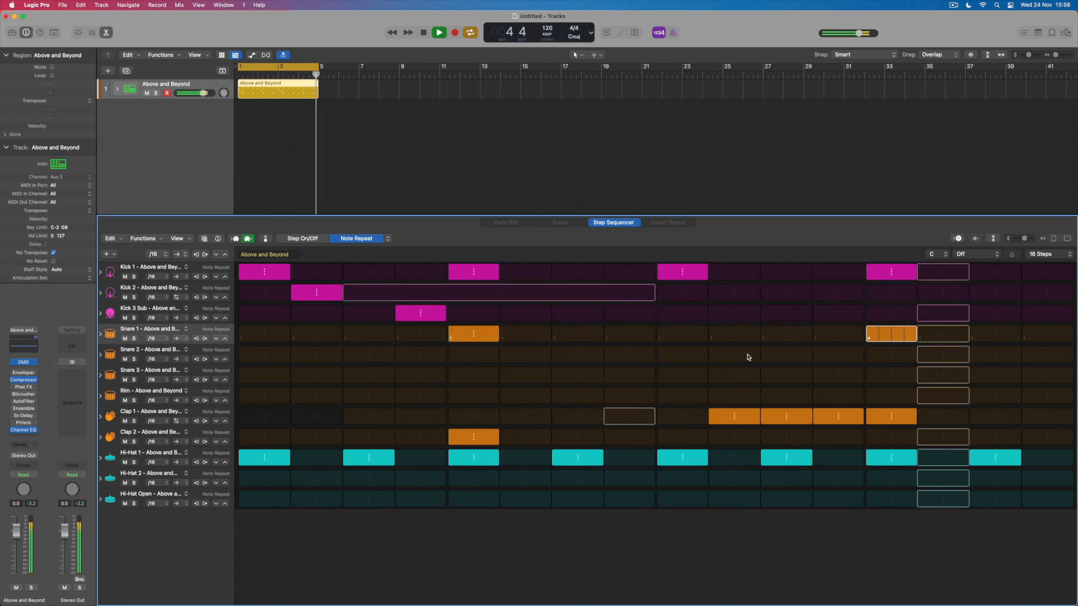
Stop playback, switch to Velocity/Value mode, then lower the velocity of the Snare 1 hit on step 13 and audition it.
{"action": "key", "text": "space"}
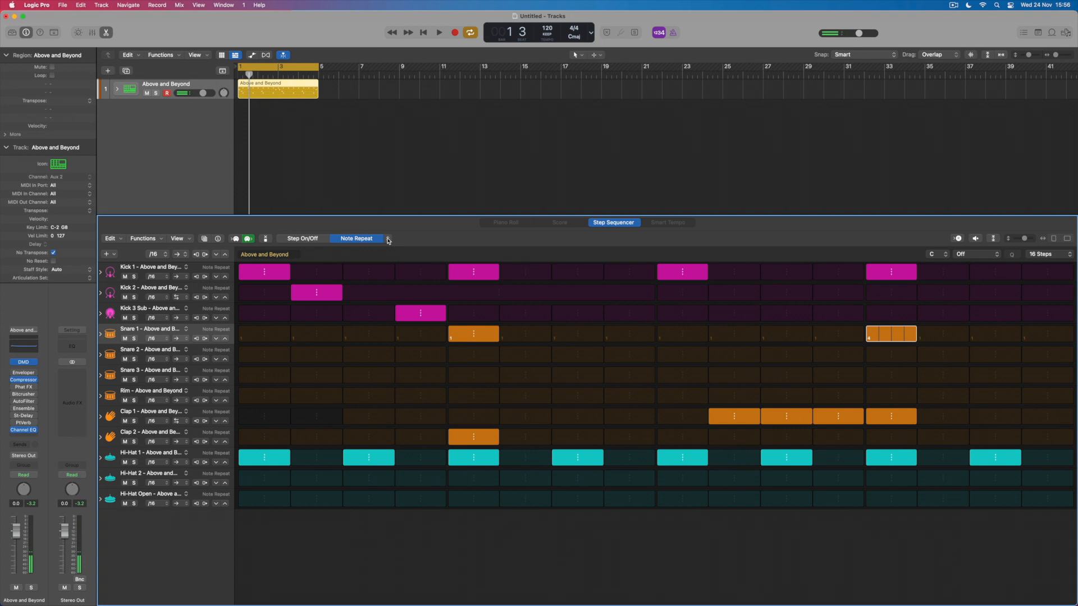
{"action": "left_click", "coordinate": [887, 338]}
{"action": "left_click", "coordinate": [386, 240]}
{"action": "key", "text": "Up"}
{"action": "key", "text": "Up"}
{"action": "key", "text": "Up"}
{"action": "key", "text": "Up"}
{"action": "key", "text": "Up"}
{"action": "key", "text": "Up"}
{"action": "key", "text": "Return"}
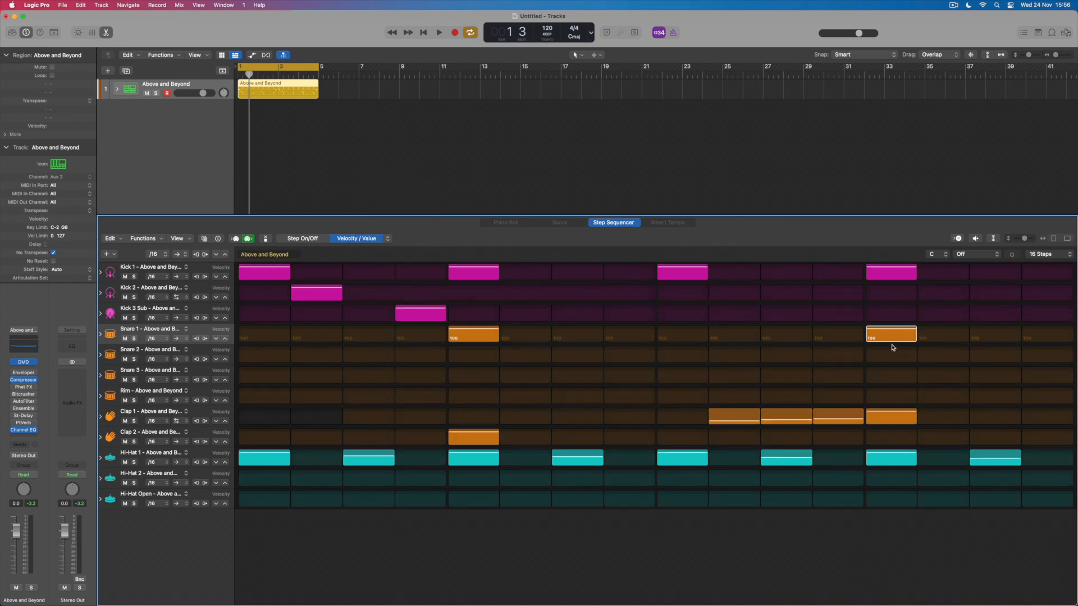
{"action": "left_click_drag", "start_coordinate": [888, 334], "coordinate": [890, 352]}
{"action": "key", "text": "space"}
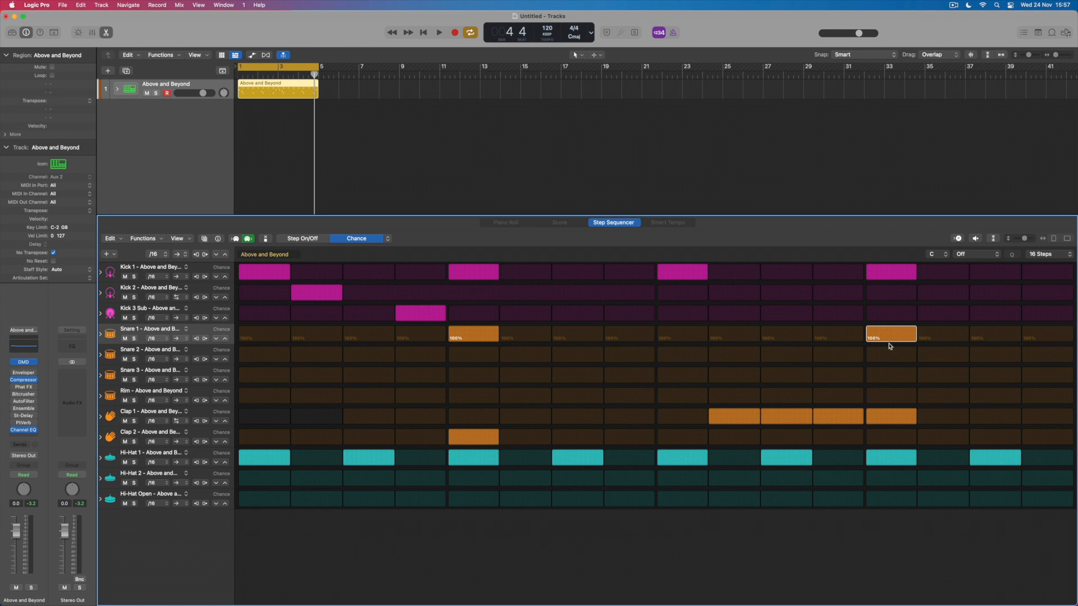
In Chance mode, set Snare 1 step 13 to 50% and step 5 to about 80%, and Clap 1 steps 10 and 12 to 71% and 61%.
{"action": "left_click_drag", "start_coordinate": [890, 347], "coordinate": [894, 335]}
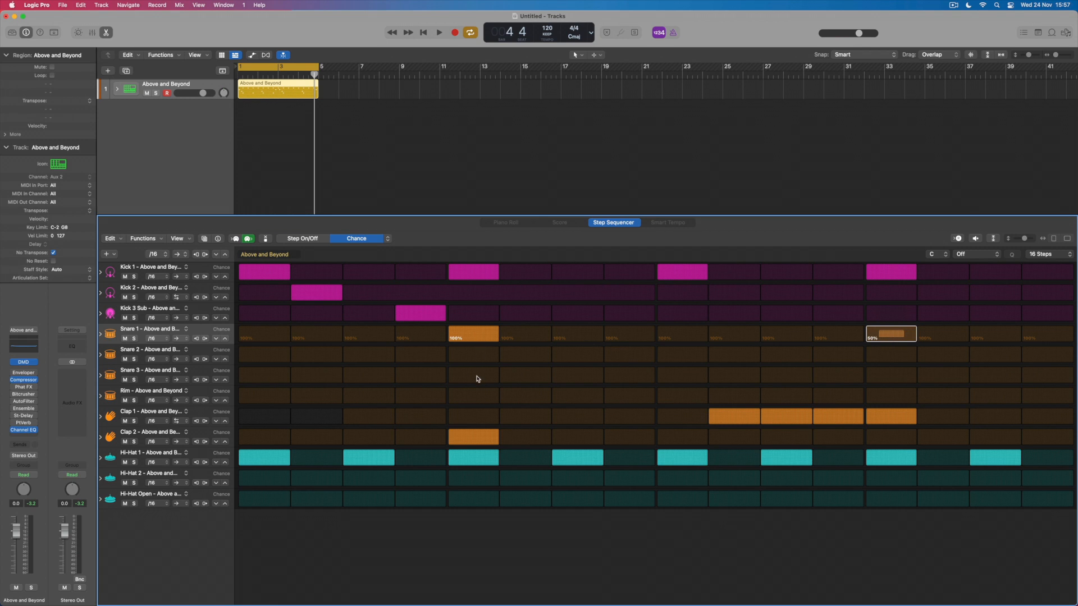
{"action": "left_click_drag", "start_coordinate": [482, 339], "coordinate": [487, 332]}
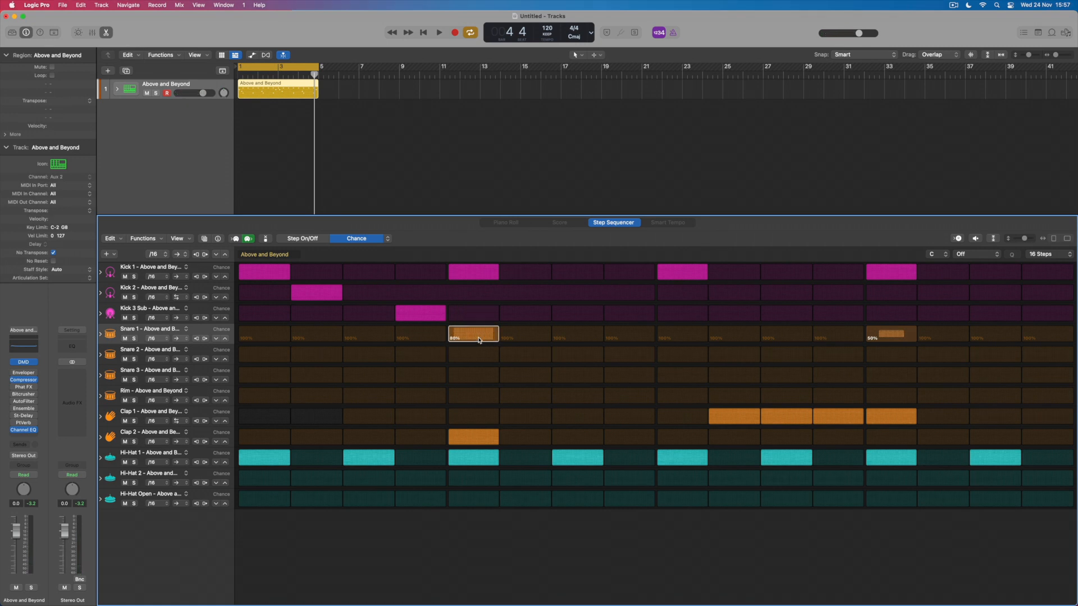
{"action": "left_click_drag", "start_coordinate": [741, 418], "coordinate": [740, 425]}
{"action": "left_click_drag", "start_coordinate": [839, 421], "coordinate": [839, 415]}
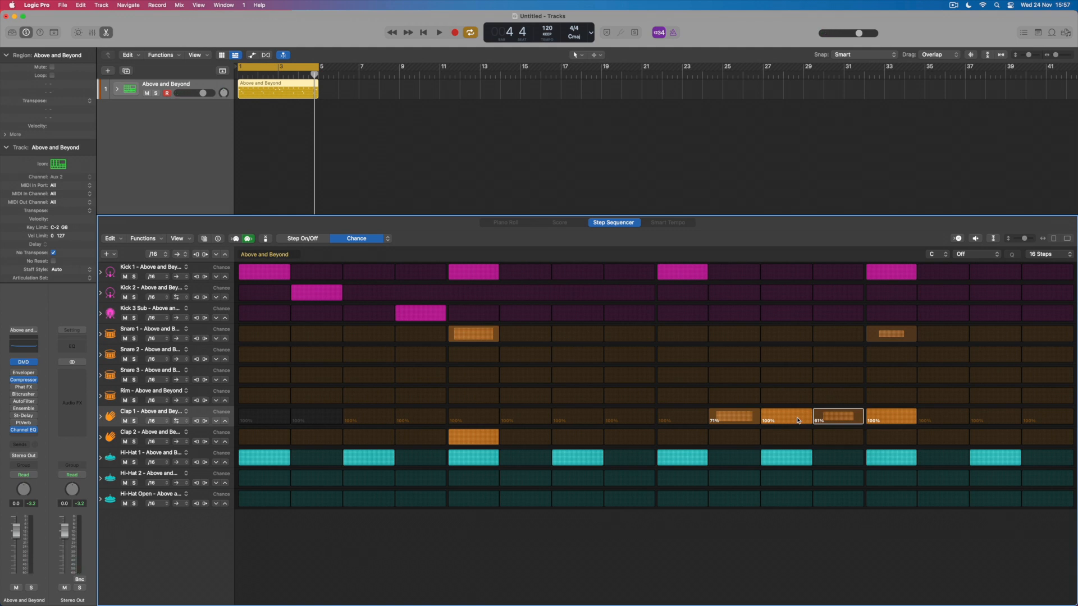
Play the pattern and lower the chance of the Snare 1 hit on step 13 to 33% while listening.
{"action": "key", "text": "space"}
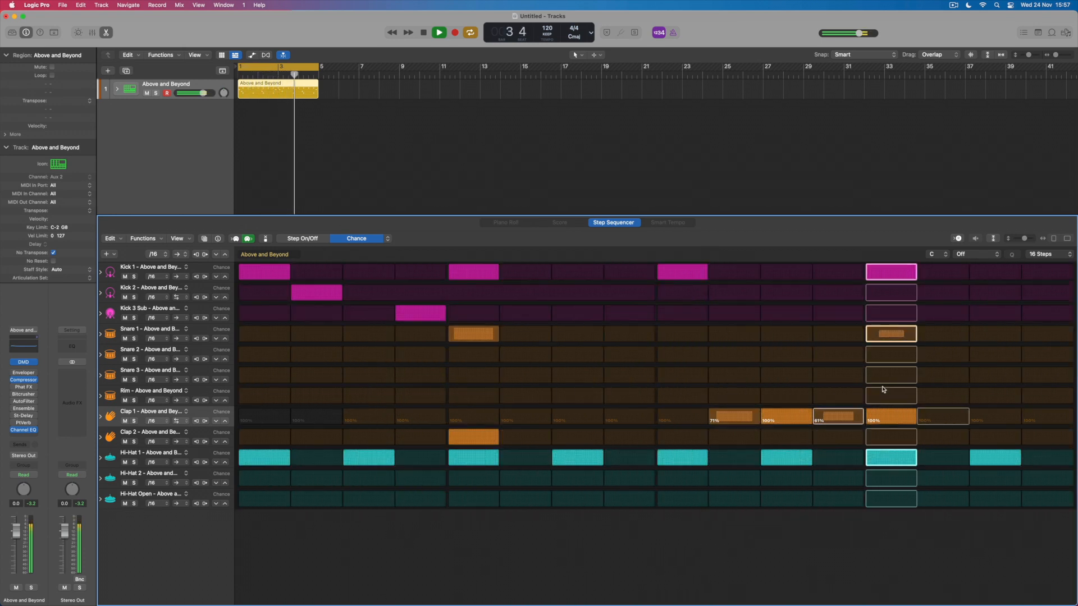
{"action": "left_click_drag", "start_coordinate": [901, 334], "coordinate": [902, 342]}
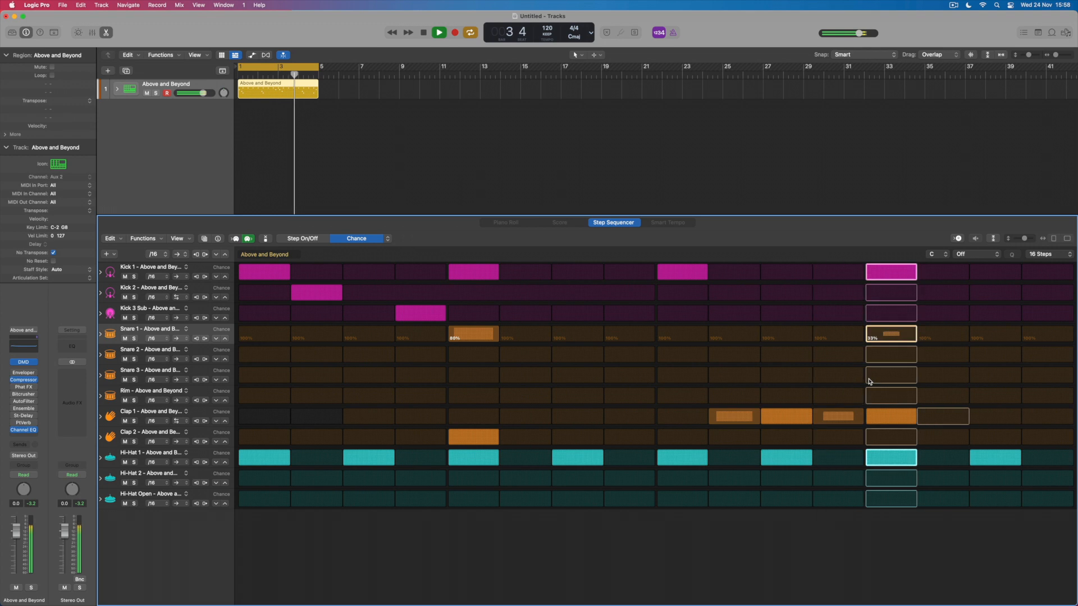
{"action": "key", "text": "space"}
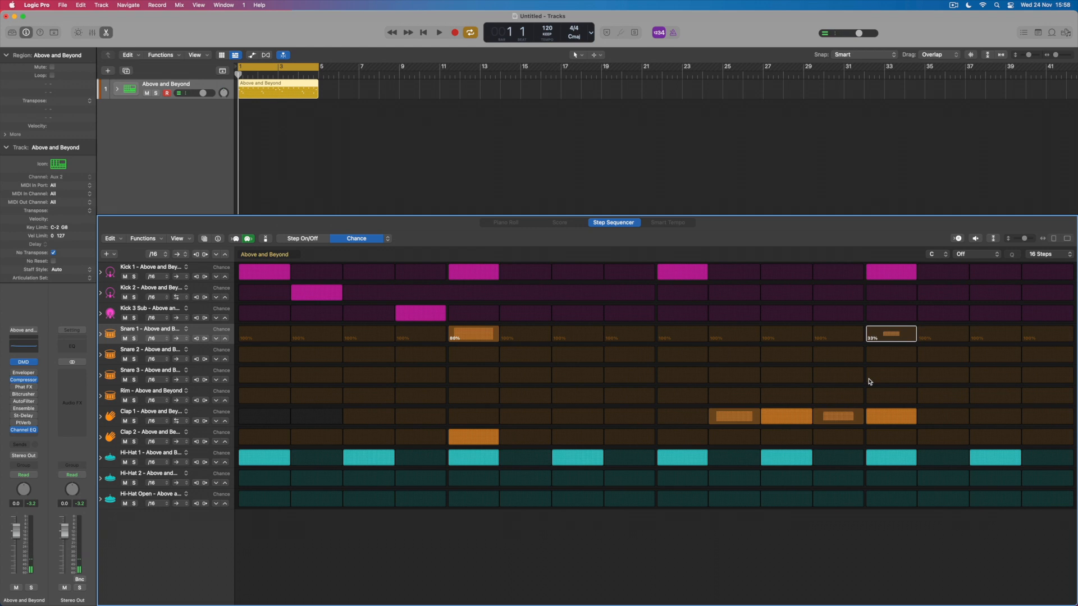
Switch to Start Offset mode, offset Snare 1 step 5 by 25% and Clap 2 step 5 in the opposite direction, and play the pattern.
{"action": "left_click", "coordinate": [388, 239]}
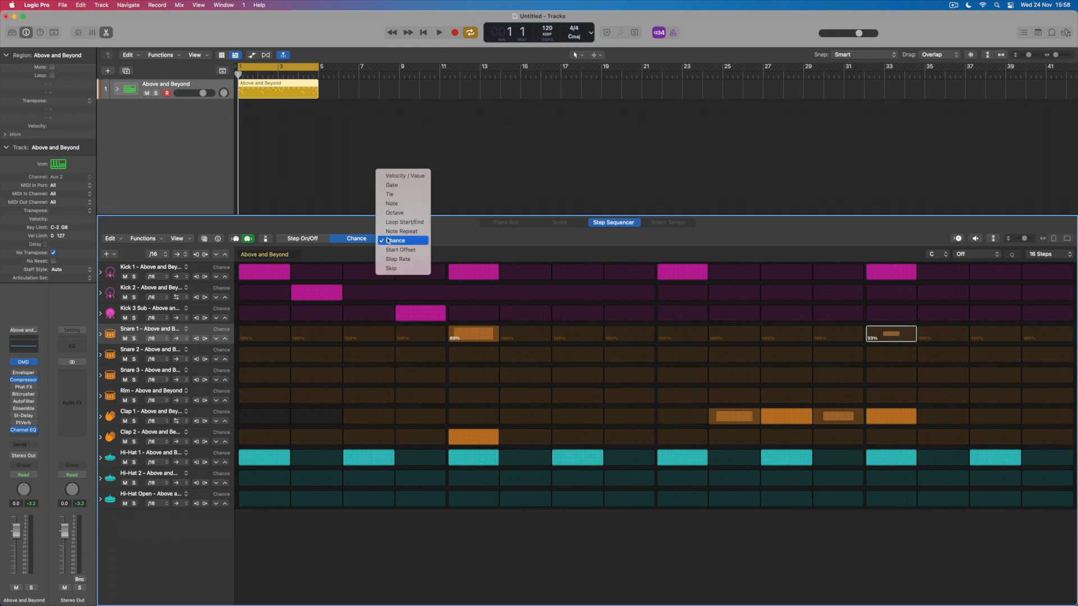
{"action": "left_click", "coordinate": [391, 250]}
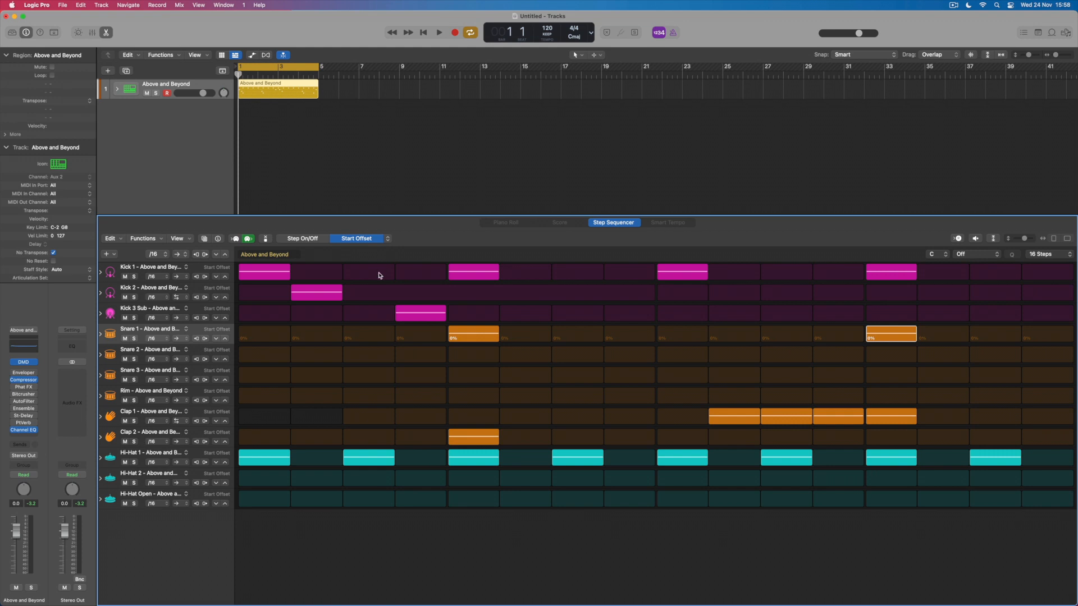
{"action": "left_click_drag", "start_coordinate": [458, 337], "coordinate": [459, 333]}
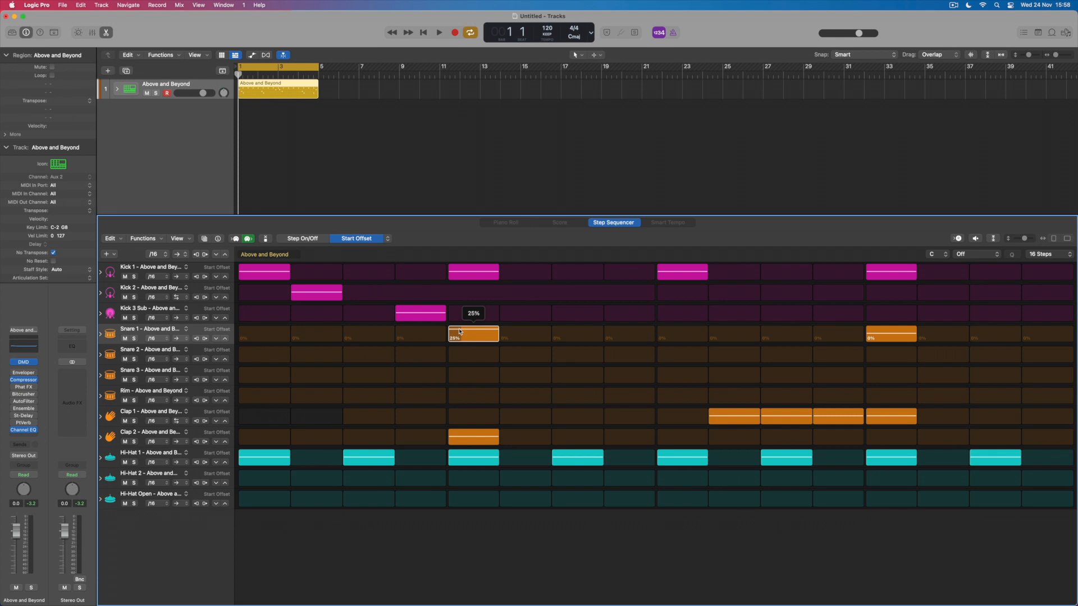
{"action": "left_click_drag", "start_coordinate": [464, 443], "coordinate": [464, 445]}
{"action": "key", "text": "space"}
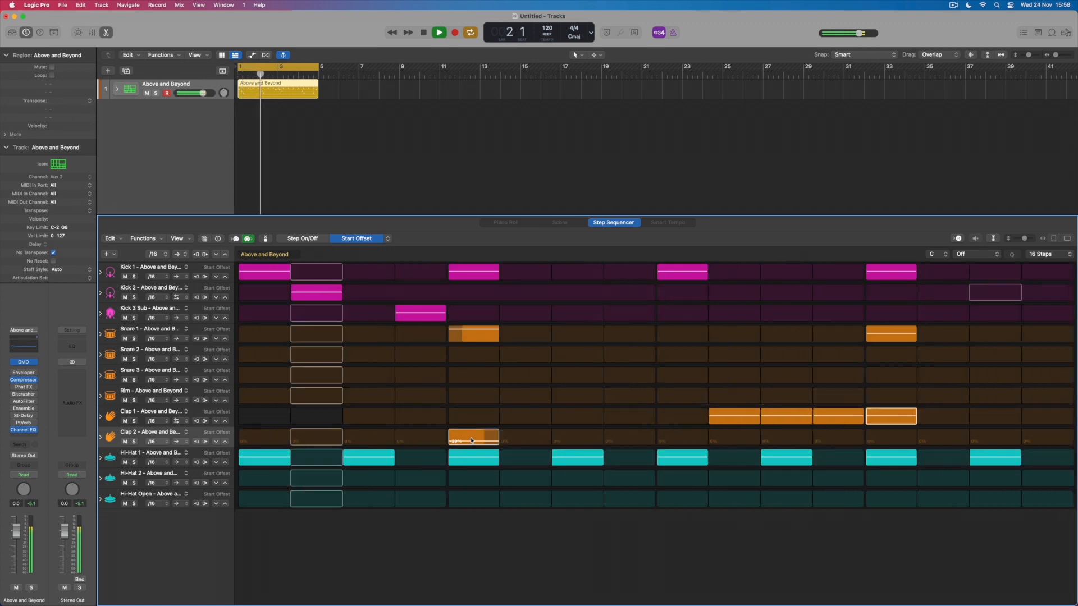
Reduce the start offsets of the Snare 1 and Clap 2 hits on step 5 to only a few percent.
{"action": "left_click_drag", "start_coordinate": [472, 440], "coordinate": [472, 441]}
{"action": "left_click_drag", "start_coordinate": [474, 345], "coordinate": [478, 335]}
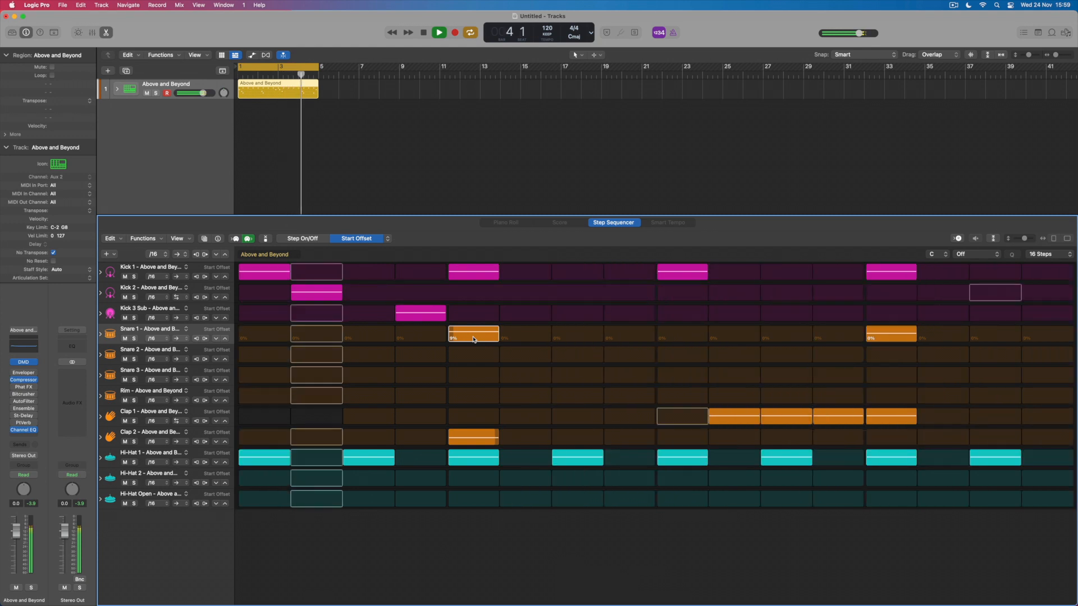
{"action": "key", "text": "space"}
{"action": "left_click_drag", "start_coordinate": [474, 339], "coordinate": [474, 336]}
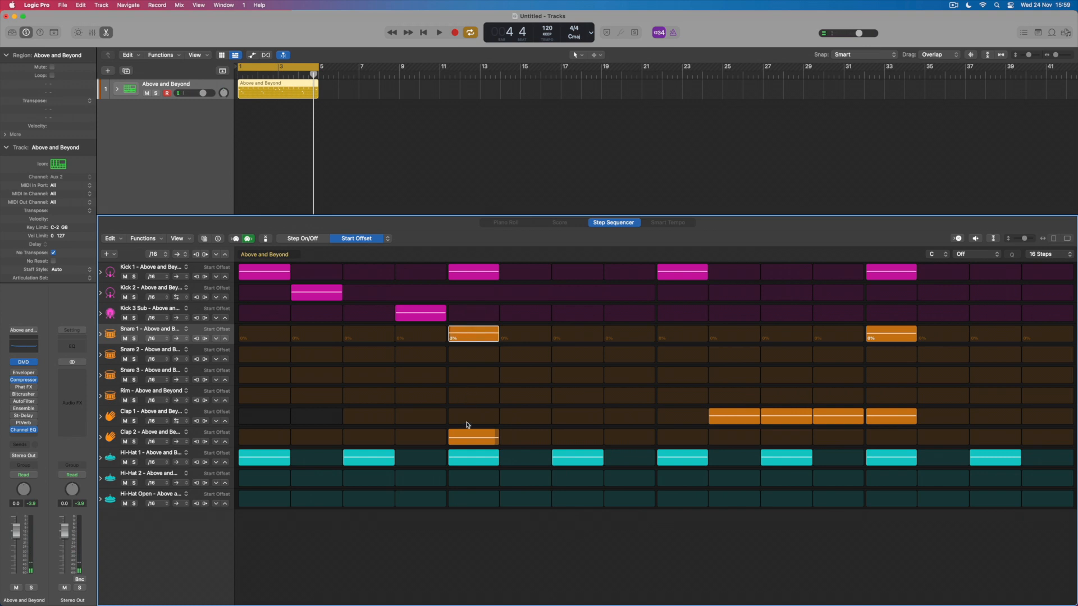
{"action": "left_click_drag", "start_coordinate": [466, 431], "coordinate": [466, 444]}
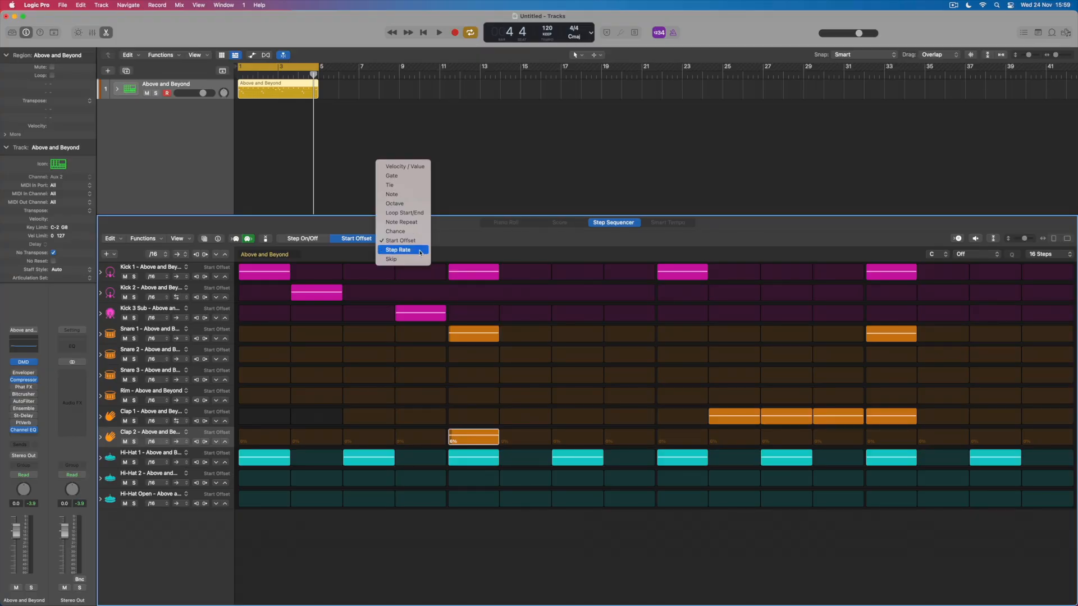
Switch to Step Rate mode, change the rate of the empty Hi-Hat 1 step 2 and audition the pattern.
{"action": "left_click", "coordinate": [420, 251]}
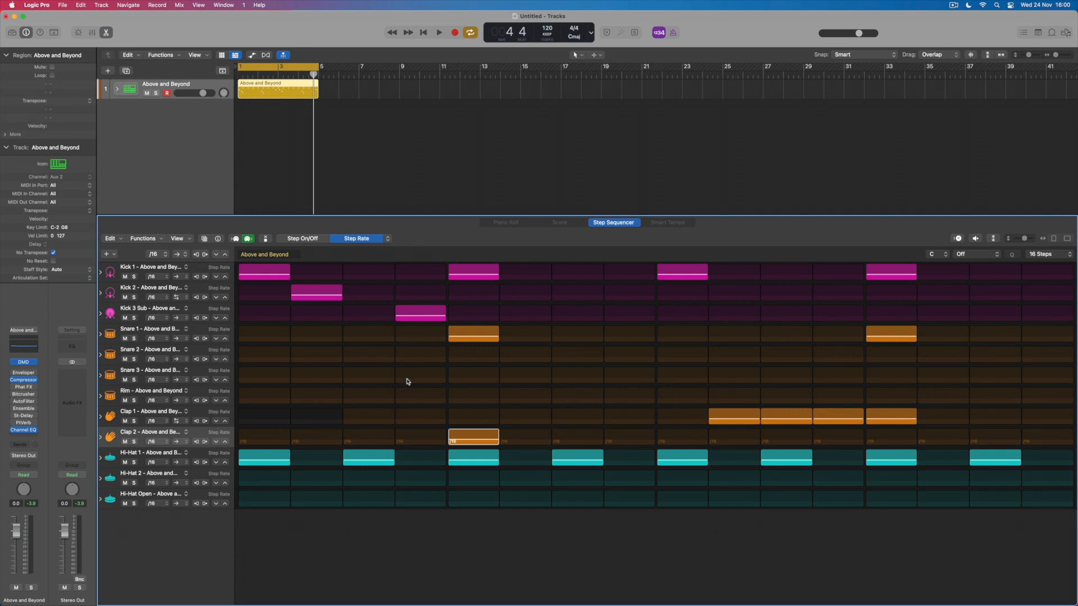
{"action": "left_click", "coordinate": [306, 464]}
{"action": "left_click_drag", "start_coordinate": [307, 465], "coordinate": [311, 461]}
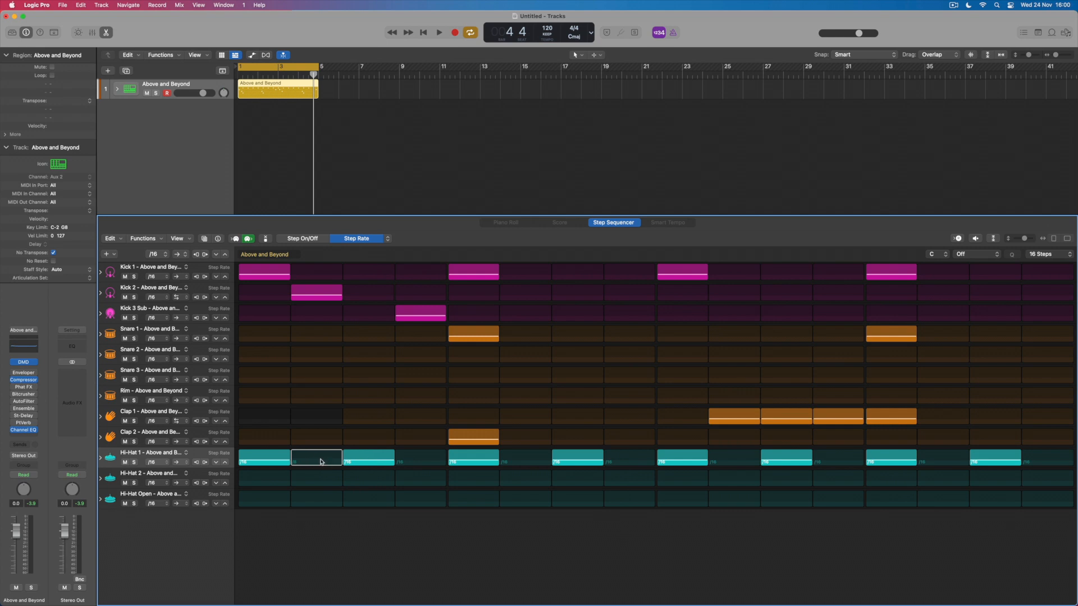
{"action": "key", "text": "space"}
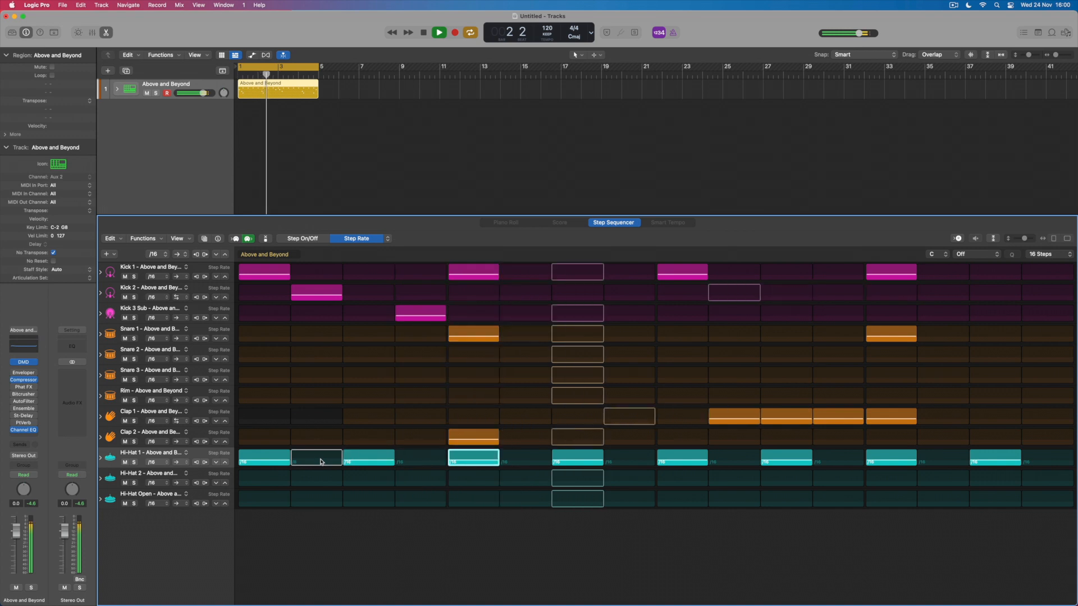
{"action": "key", "text": "space"}
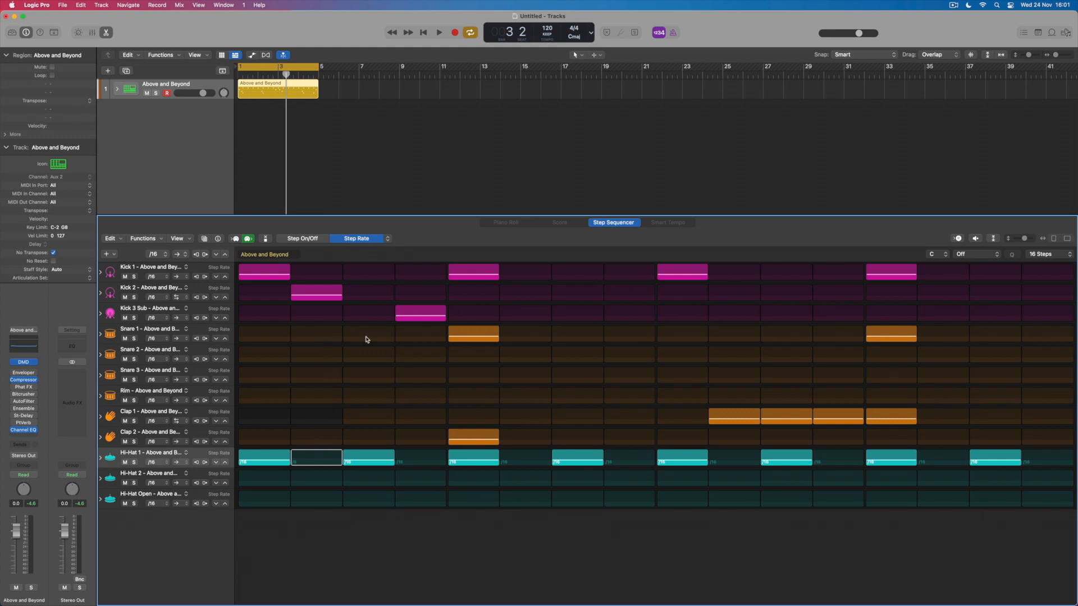
Change the step rates of Snare 1 step 3, Kick 2 step 1 to /4, and Clap 1 step 8.
{"action": "left_click_drag", "start_coordinate": [368, 339], "coordinate": [369, 338]}
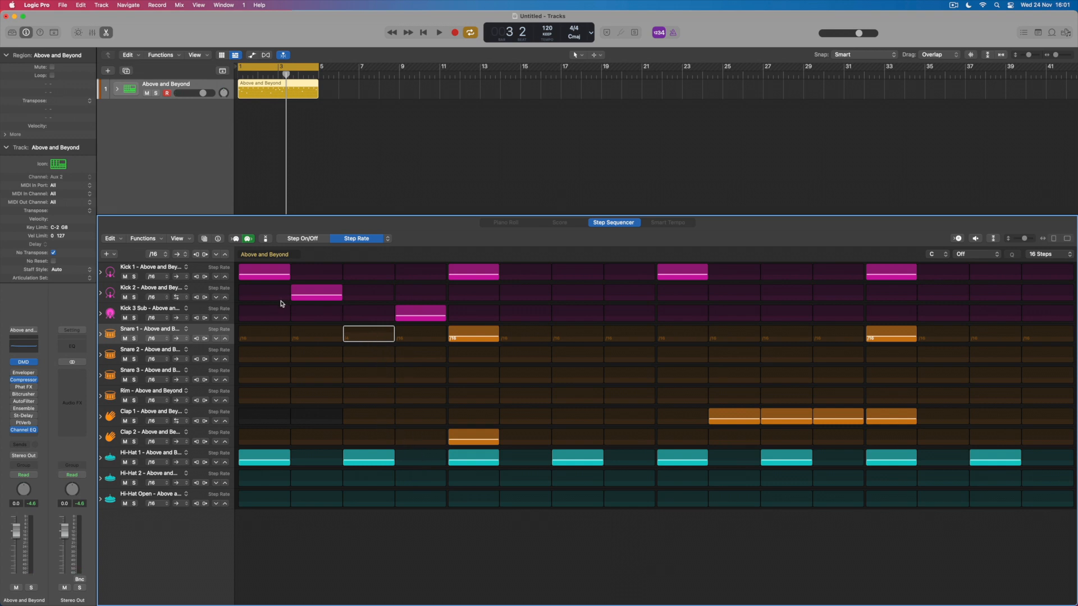
{"action": "left_click_drag", "start_coordinate": [273, 298], "coordinate": [274, 293]}
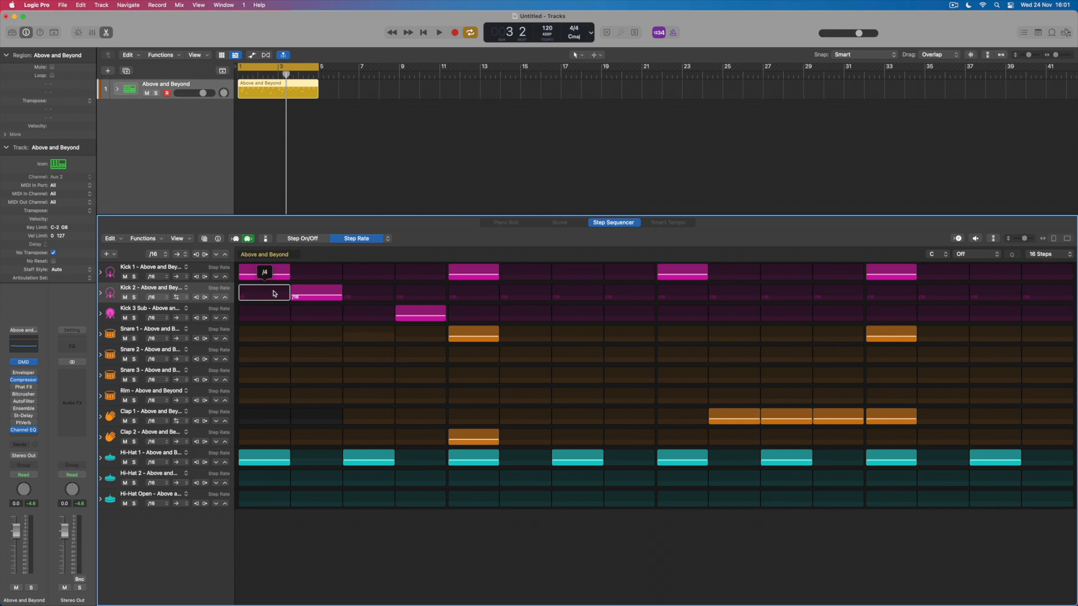
{"action": "left_click_drag", "start_coordinate": [274, 294], "coordinate": [274, 293]}
{"action": "left_click", "coordinate": [642, 421]}
{"action": "left_click_drag", "start_coordinate": [642, 422], "coordinate": [642, 425]}
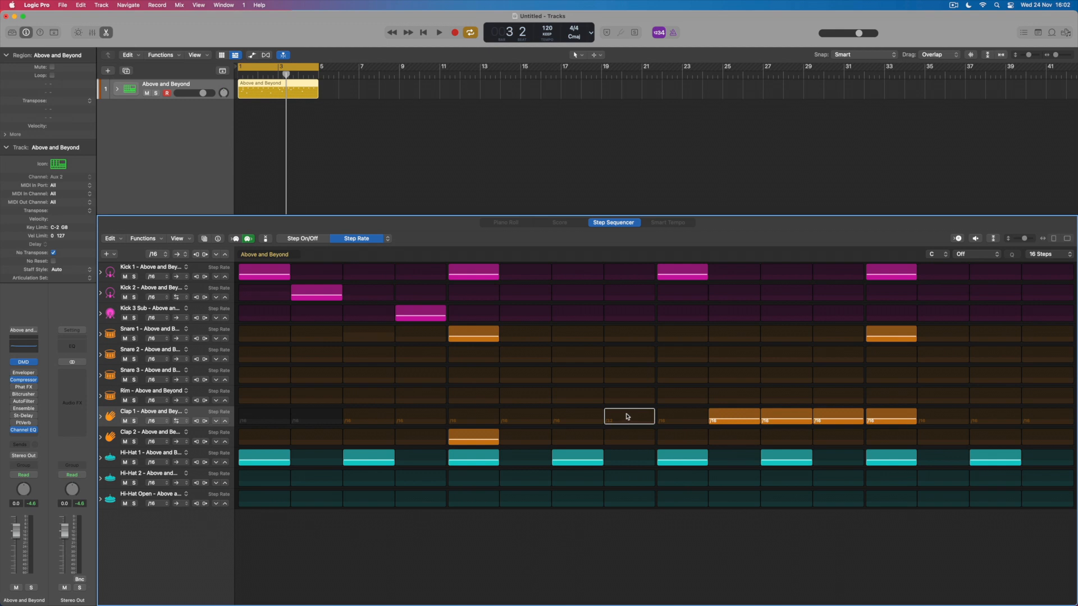
Play the pattern and adjust the step rates of Clap 1 step 8 and Snare 1 step 3.
{"action": "key", "text": "space"}
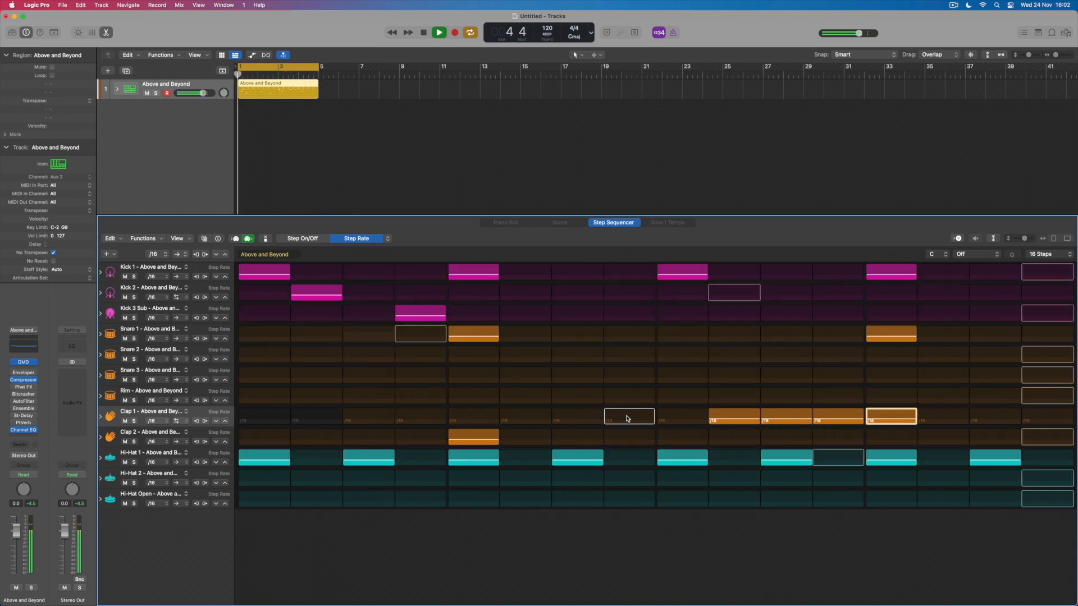
{"action": "left_click_drag", "start_coordinate": [628, 418], "coordinate": [627, 418]}
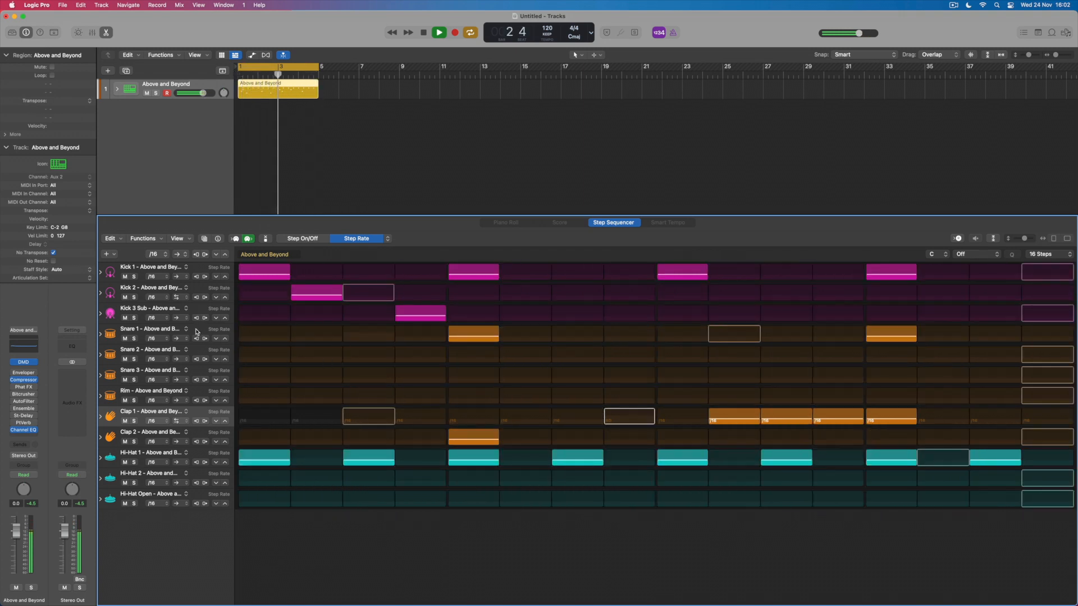
{"action": "left_click_drag", "start_coordinate": [362, 337], "coordinate": [364, 336]}
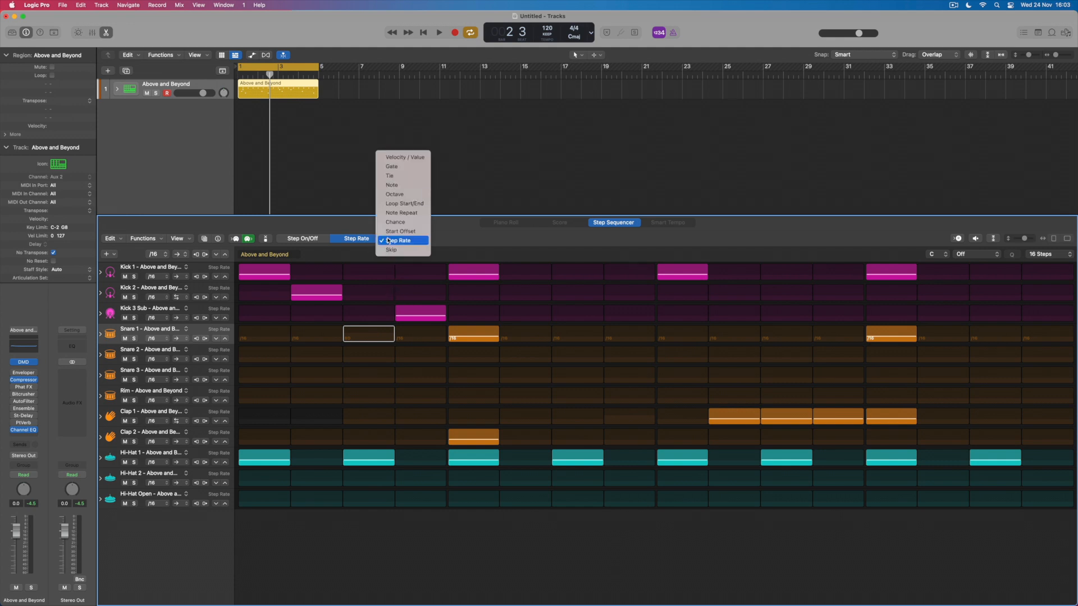
In Skip mode, mark as skipped Kick 2 step 10, Snare 1 steps 7 and 10, Rim step 2, and Hi-Hat 1 steps 6 and 7.
{"action": "left_click", "coordinate": [393, 252]}
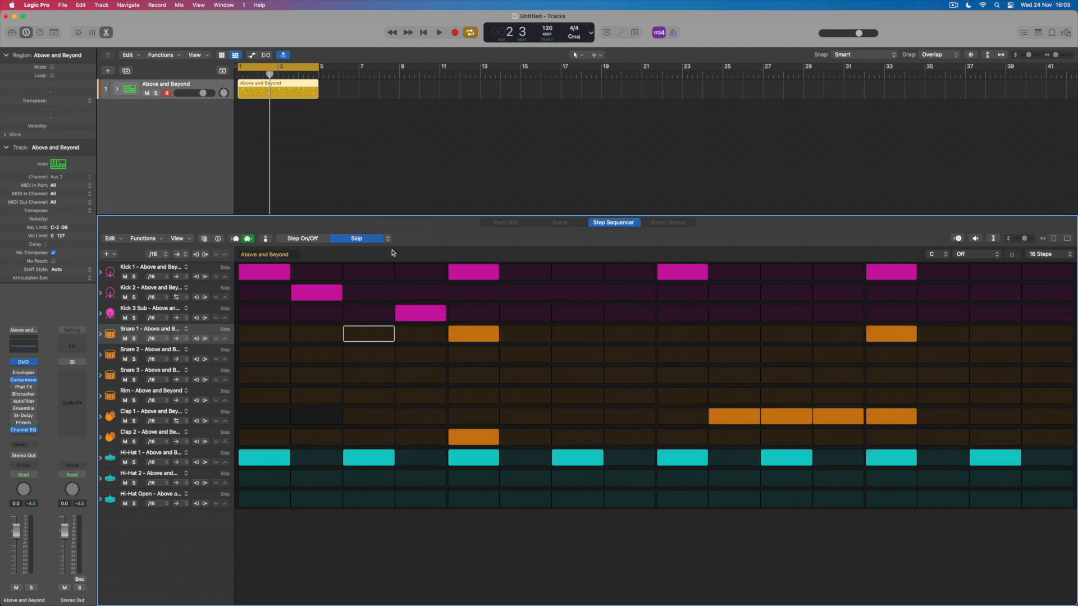
{"action": "left_click", "coordinate": [736, 293]}
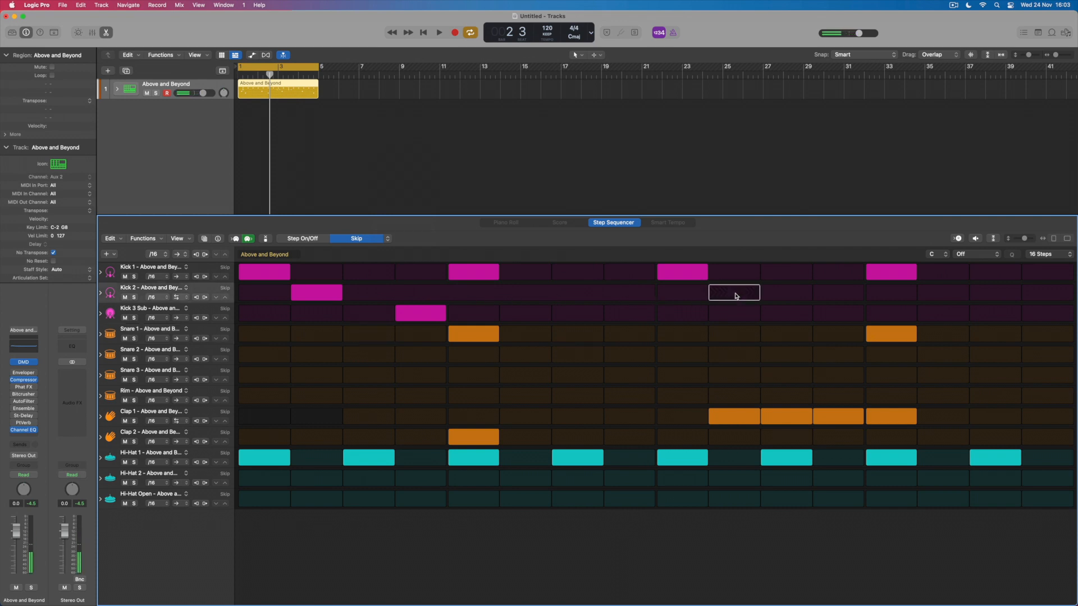
{"action": "left_click", "coordinate": [581, 337]}
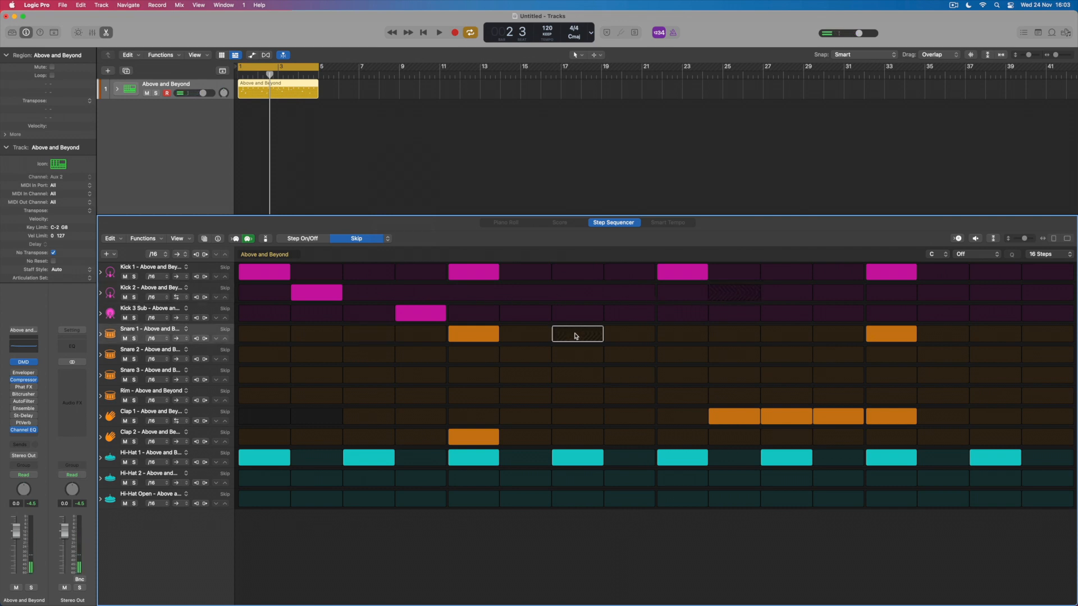
{"action": "left_click", "coordinate": [316, 397]}
{"action": "left_click", "coordinate": [533, 458]}
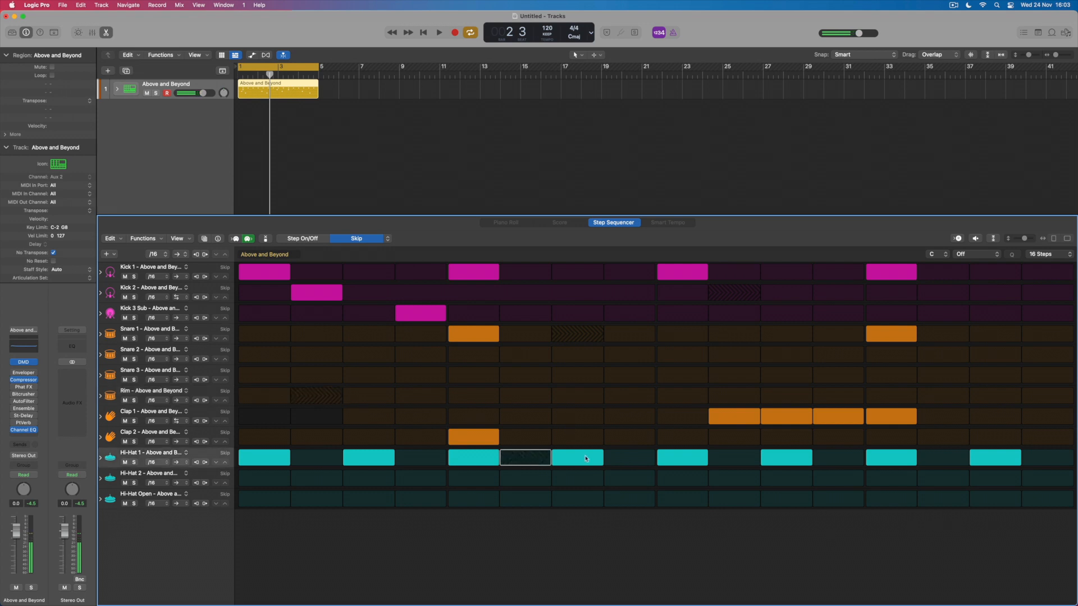
{"action": "left_click", "coordinate": [582, 459]}
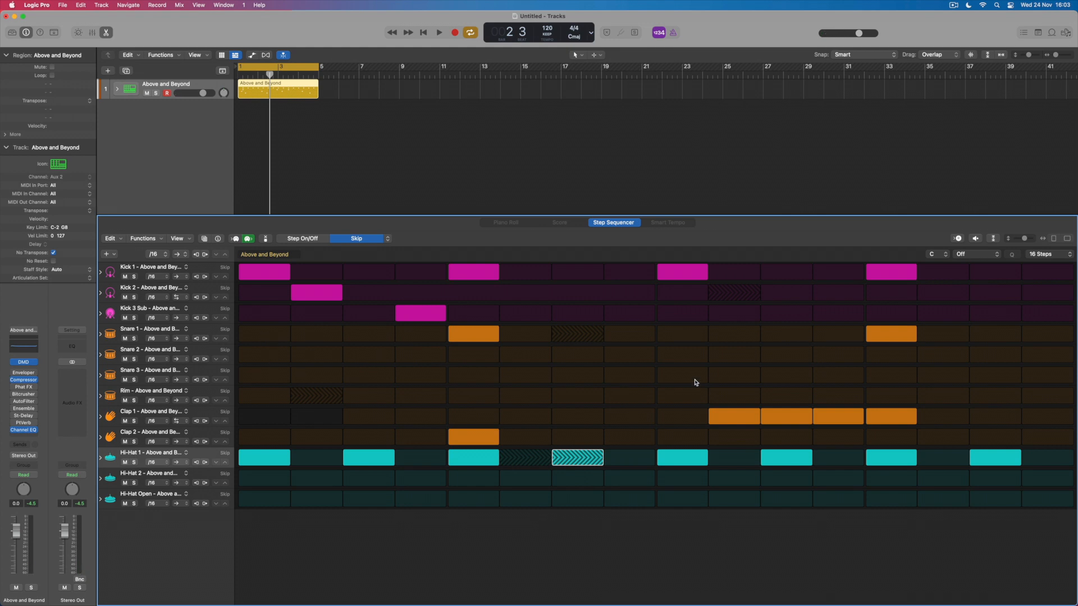
{"action": "left_click", "coordinate": [743, 335]}
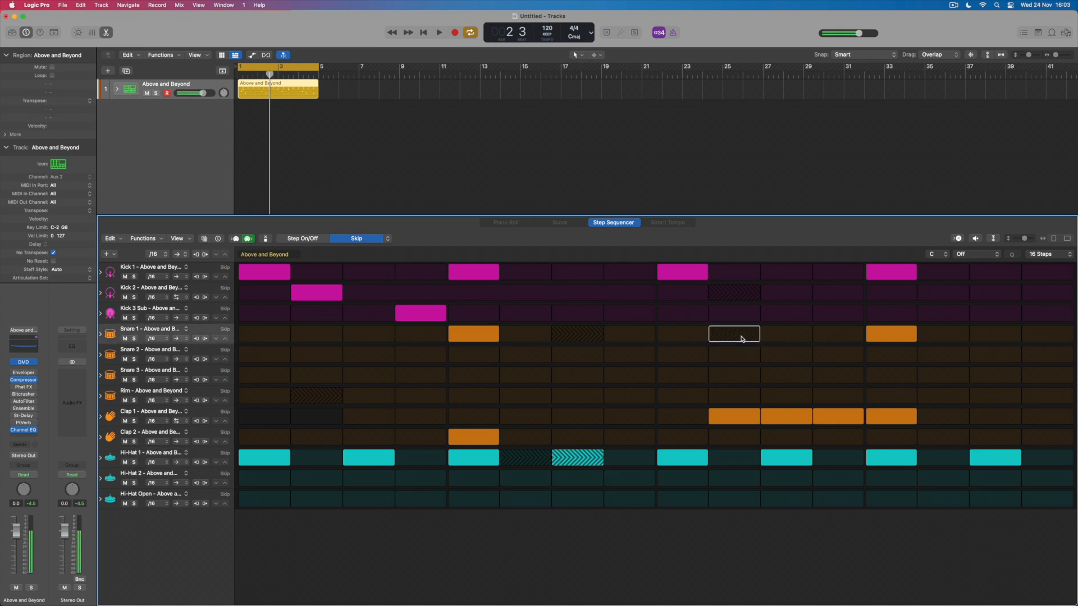
Play the pattern to hear the skipped steps, stop playback and turn off the cycle region.
{"action": "key", "text": "space"}
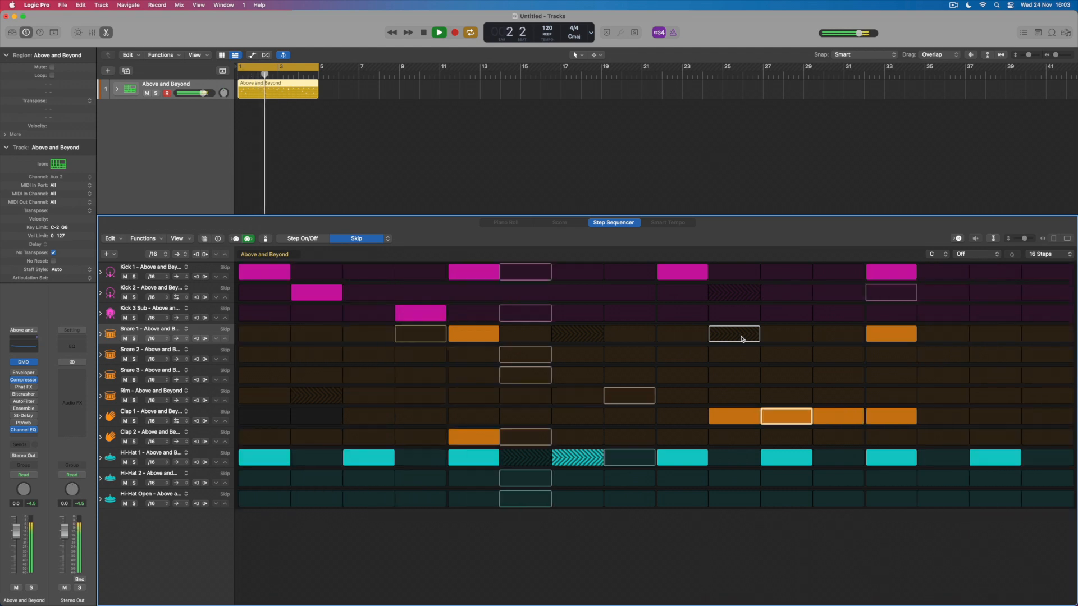
{"action": "key", "text": "space"}
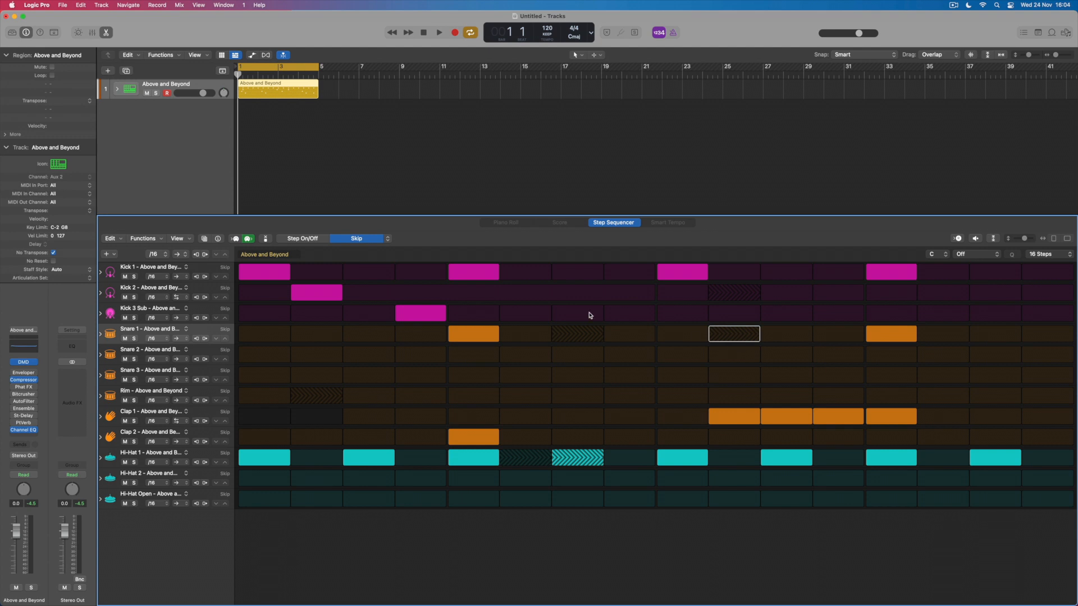
{"action": "left_click", "coordinate": [283, 69]}
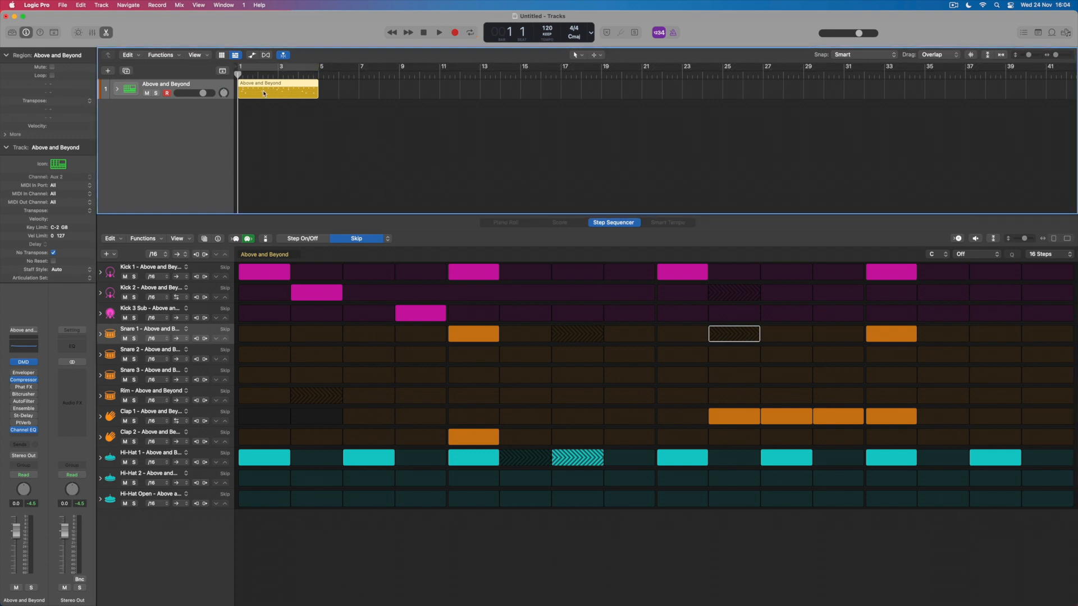
Copy the Above and Beyond pattern region to bar 5 and open the copy in the Step Sequencer for editing.
{"action": "left_click_drag", "start_coordinate": [263, 90], "coordinate": [341, 94]}
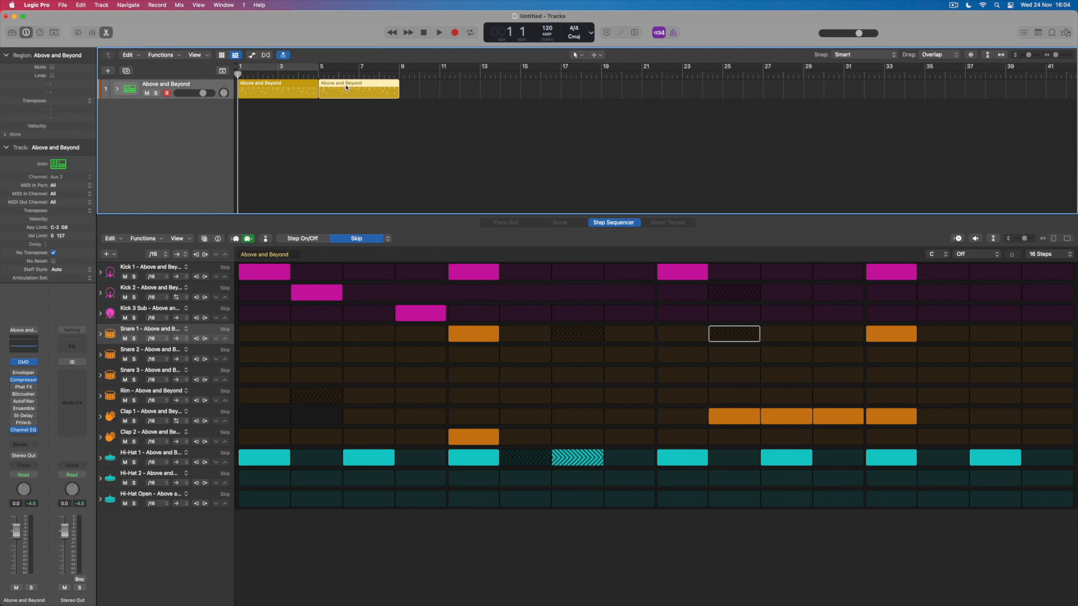
{"action": "left_click", "coordinate": [250, 90]}
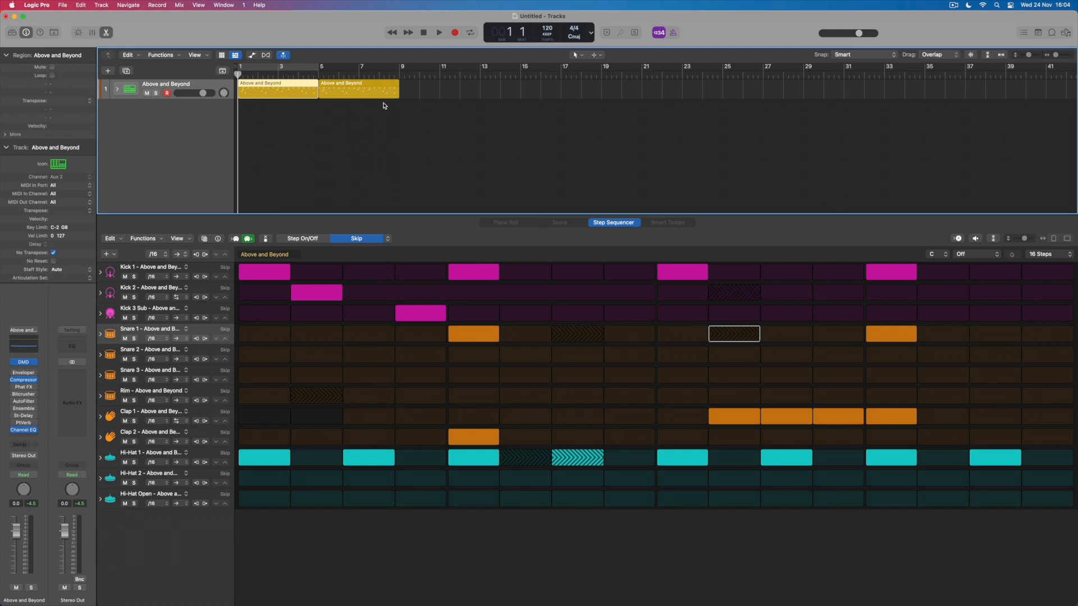
{"action": "left_click", "coordinate": [368, 95]}
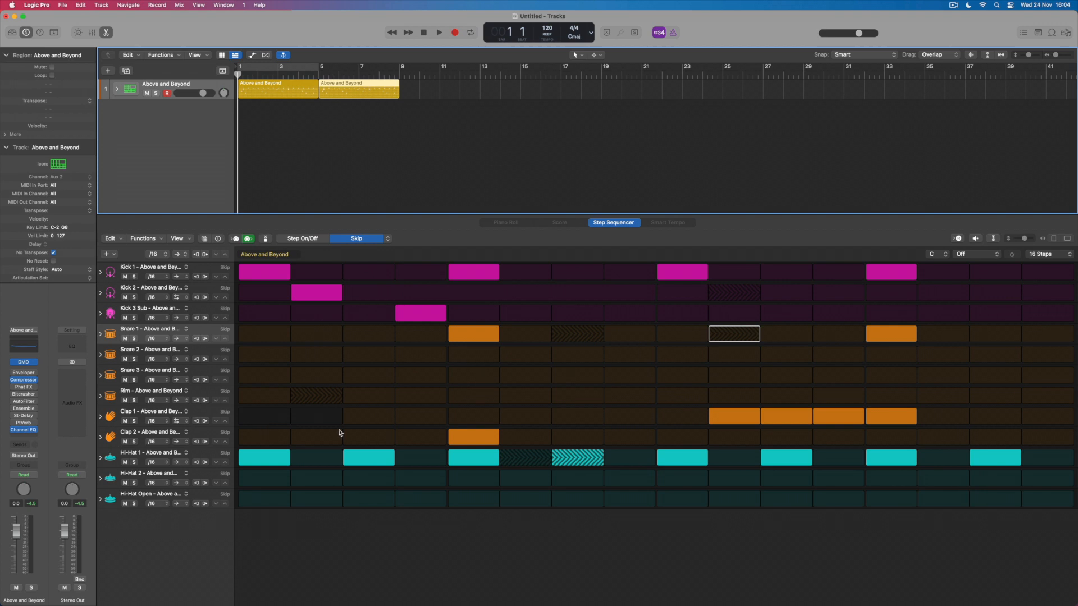
In the copied pattern, turn on Snare 3 steps 6 to 8 and step 14 in Step On/Off mode.
{"action": "left_click_drag", "start_coordinate": [528, 377], "coordinate": [626, 377]}
{"action": "left_click_drag", "start_coordinate": [544, 380], "coordinate": [622, 378]}
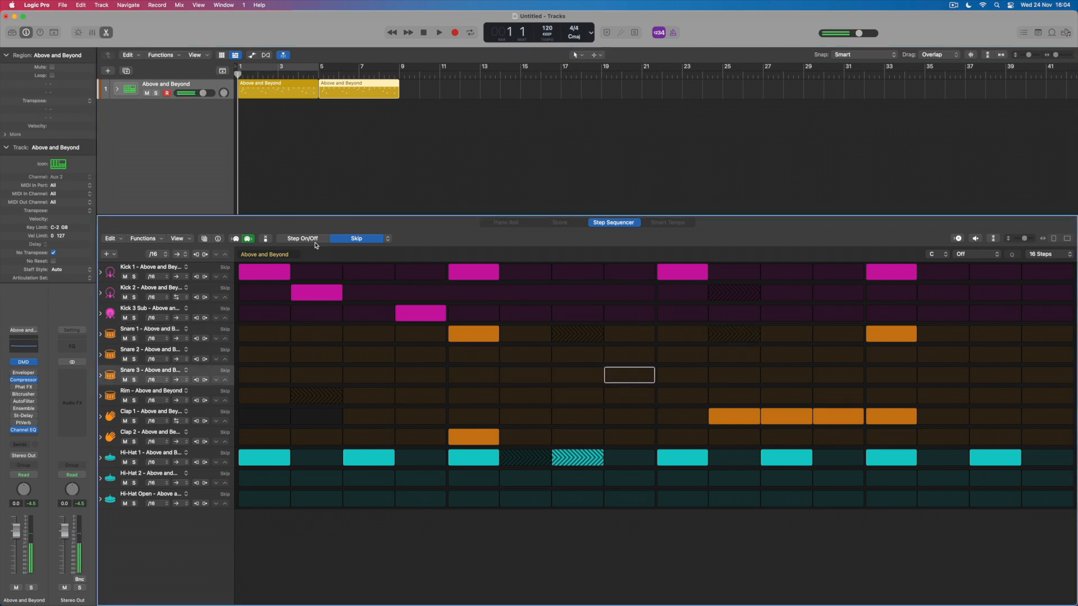
{"action": "left_click", "coordinate": [313, 240]}
{"action": "left_click_drag", "start_coordinate": [524, 378], "coordinate": [615, 378]}
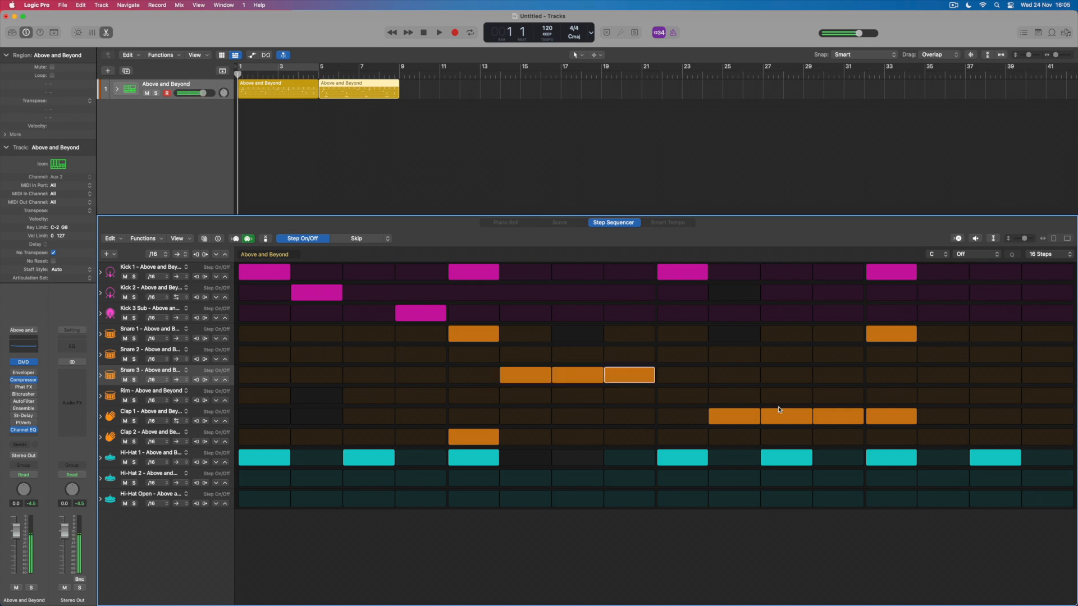
{"action": "left_click", "coordinate": [953, 381]}
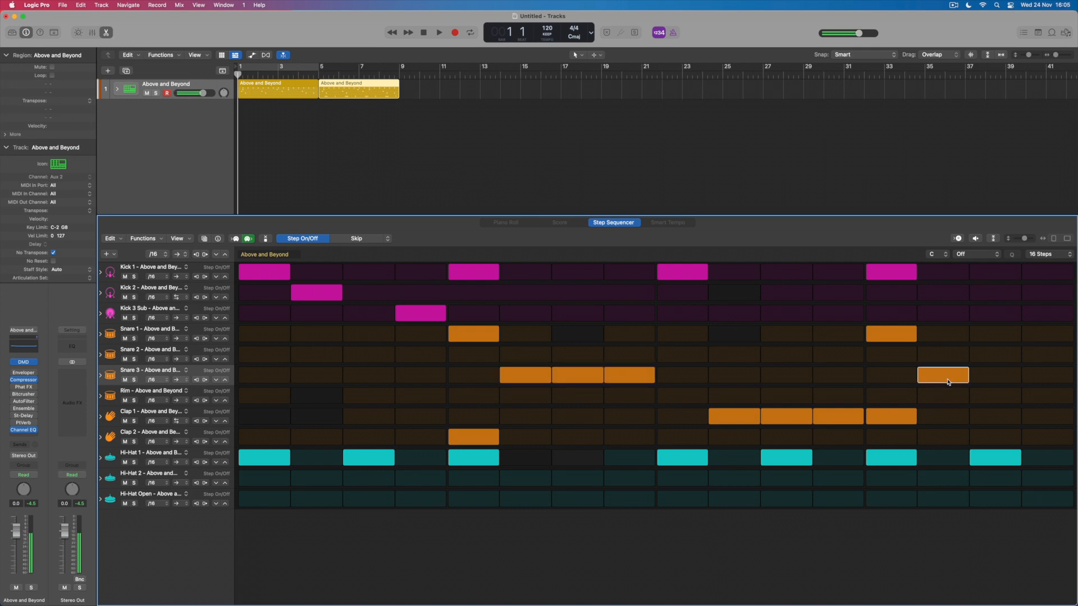
Change Snare 3's playback mode to match Clap 1, and move its loop start to step 3 in Loop Start/End mode.
{"action": "left_click", "coordinate": [181, 380]}
{"action": "left_click", "coordinate": [187, 397]}
{"action": "left_click", "coordinate": [390, 240]}
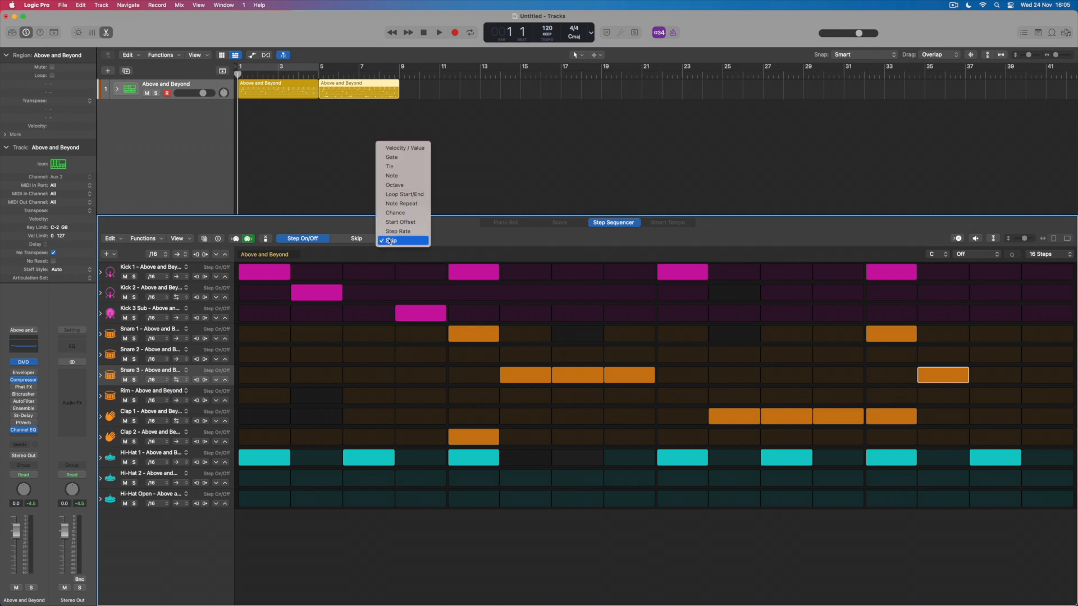
{"action": "left_click", "coordinate": [400, 194]}
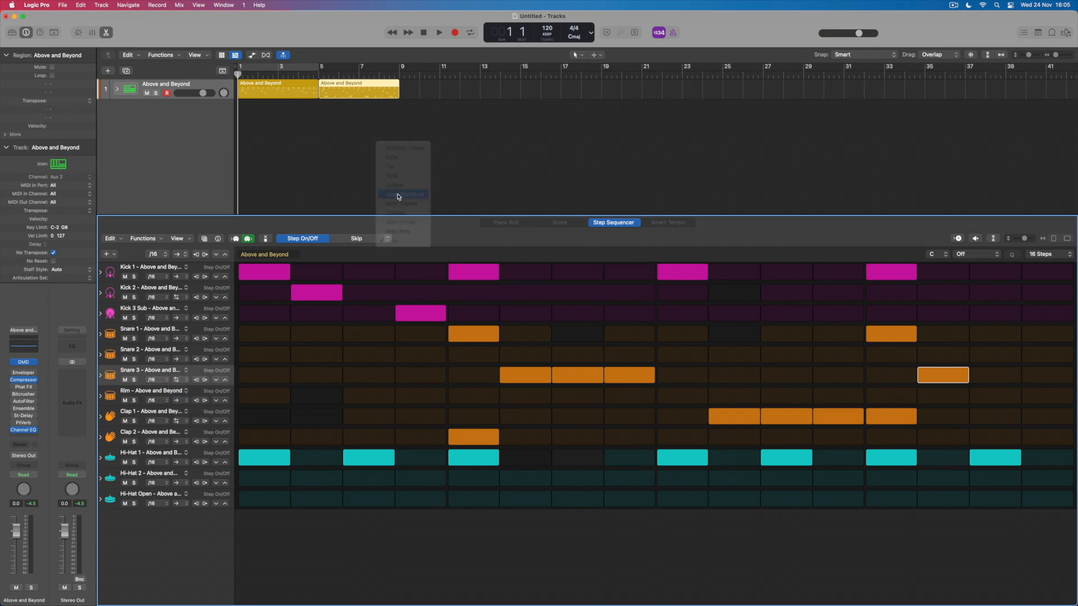
{"action": "left_click_drag", "start_coordinate": [239, 379], "coordinate": [347, 382]}
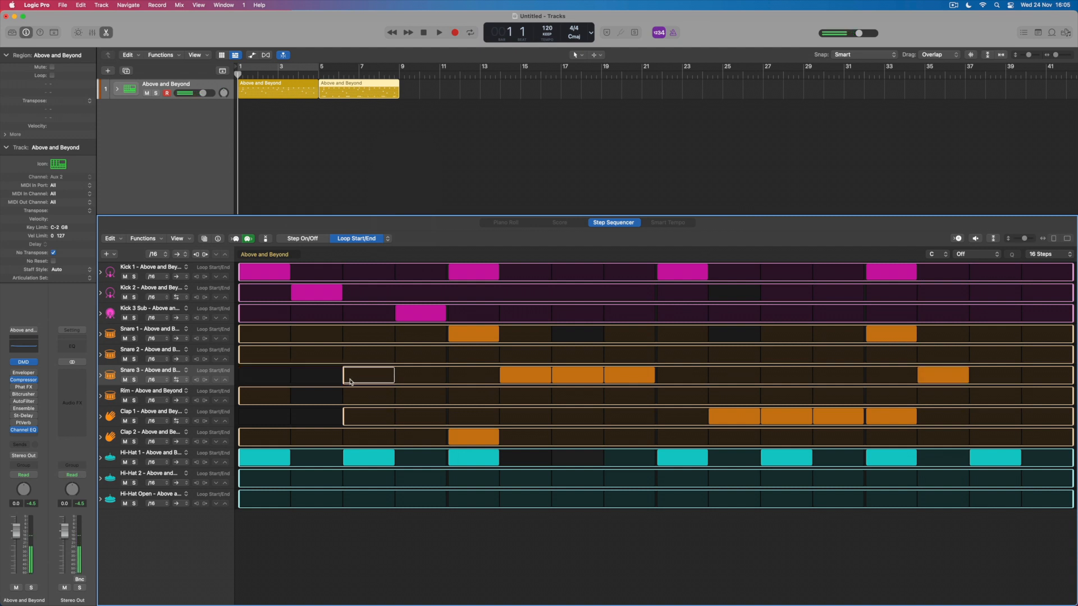
Compare the original pattern region with its edited copy by viewing each in the Step Sequencer.
{"action": "left_click", "coordinate": [332, 120]}
{"action": "left_click", "coordinate": [346, 90]}
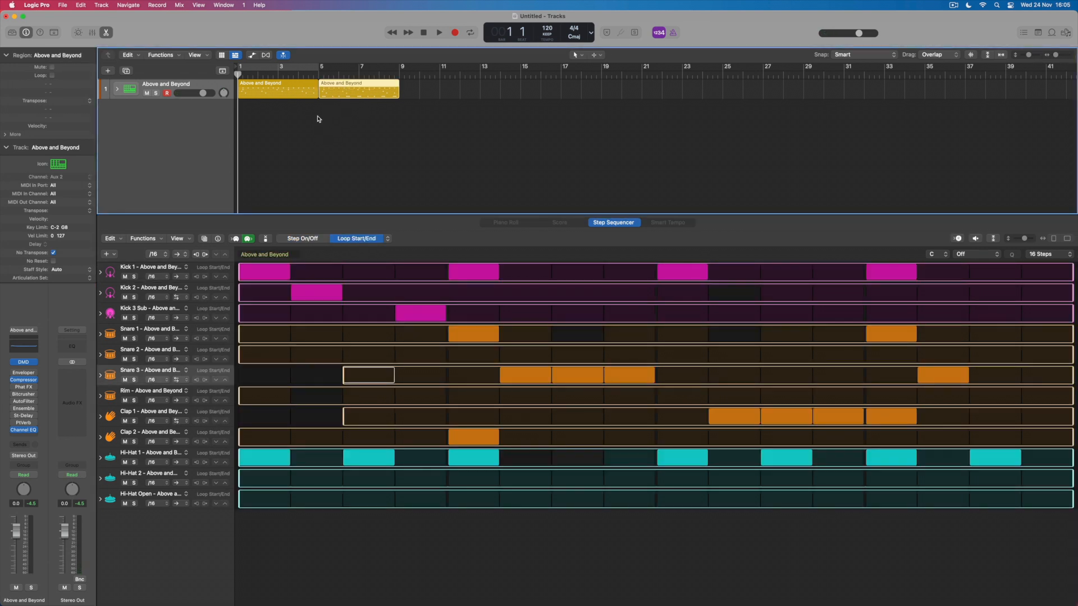
{"action": "left_click", "coordinate": [268, 90]}
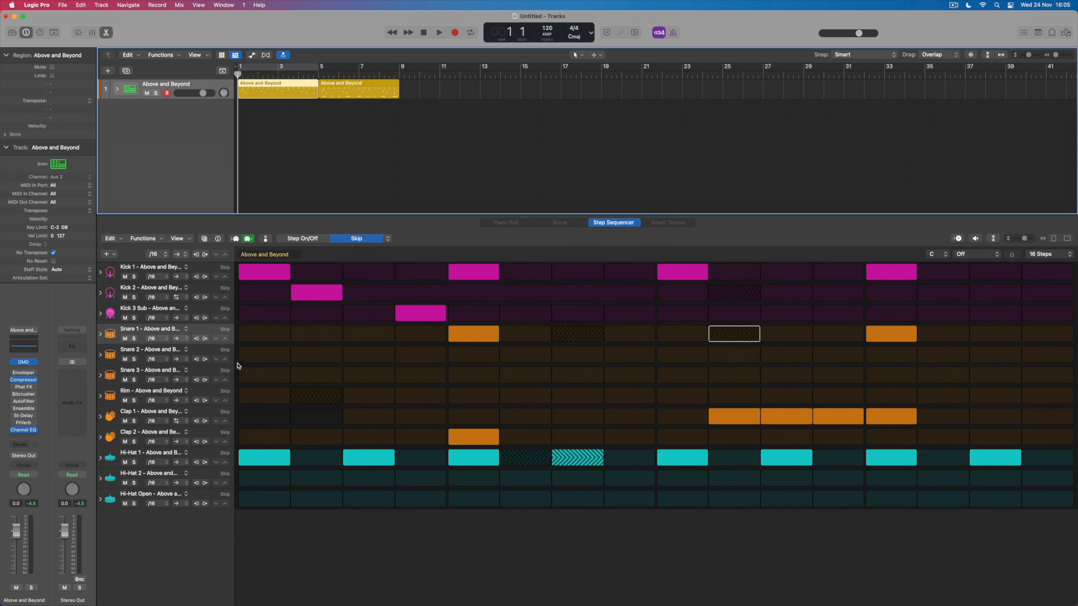
{"action": "left_click", "coordinate": [348, 93]}
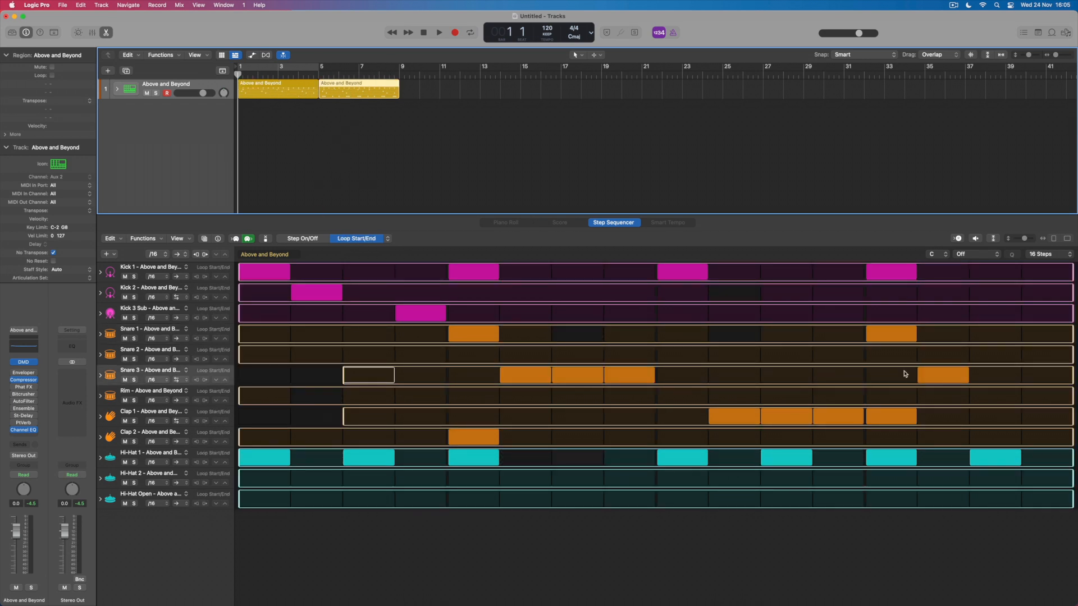
Play both pattern regions from bar 1 and show the second region's pattern during playback.
{"action": "left_click", "coordinate": [288, 134]}
{"action": "key", "text": "space"}
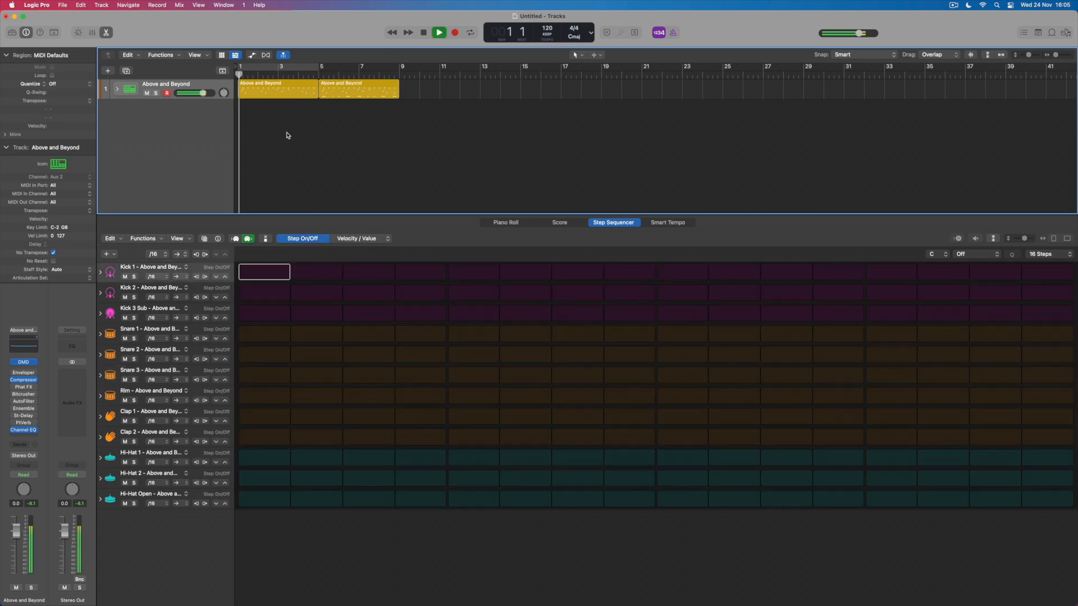
{"action": "left_click", "coordinate": [352, 90]}
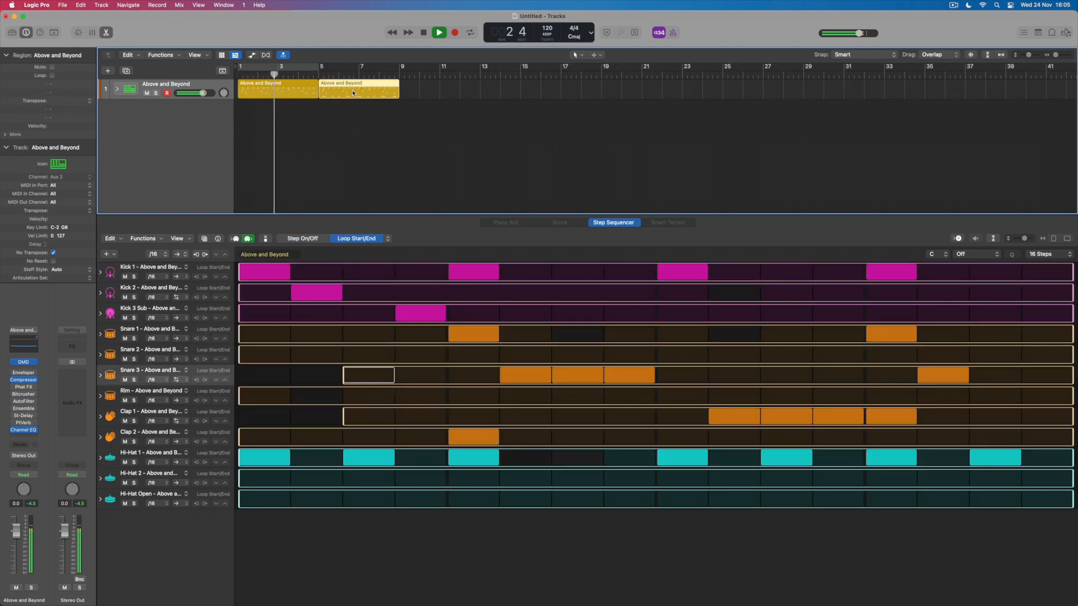